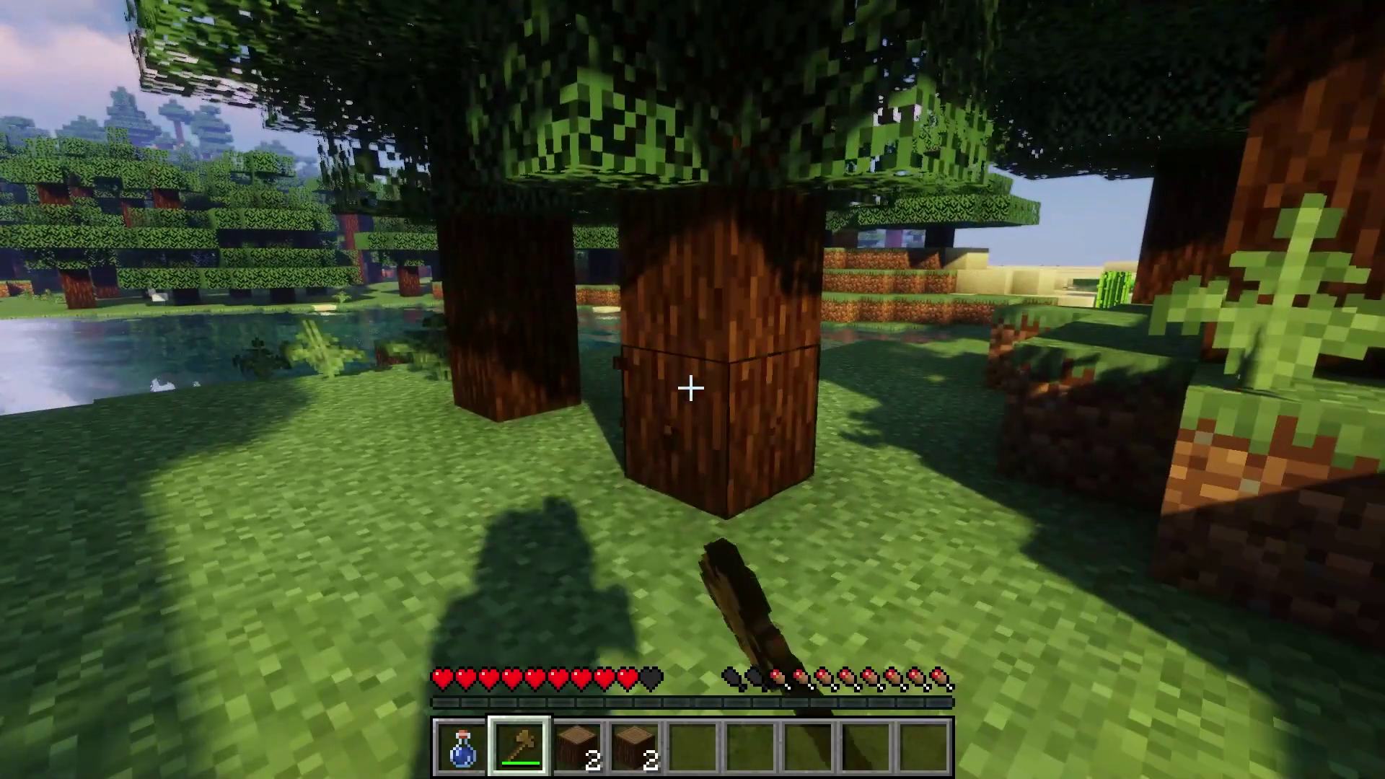
left_click(690, 389)
left_click(690, 388)
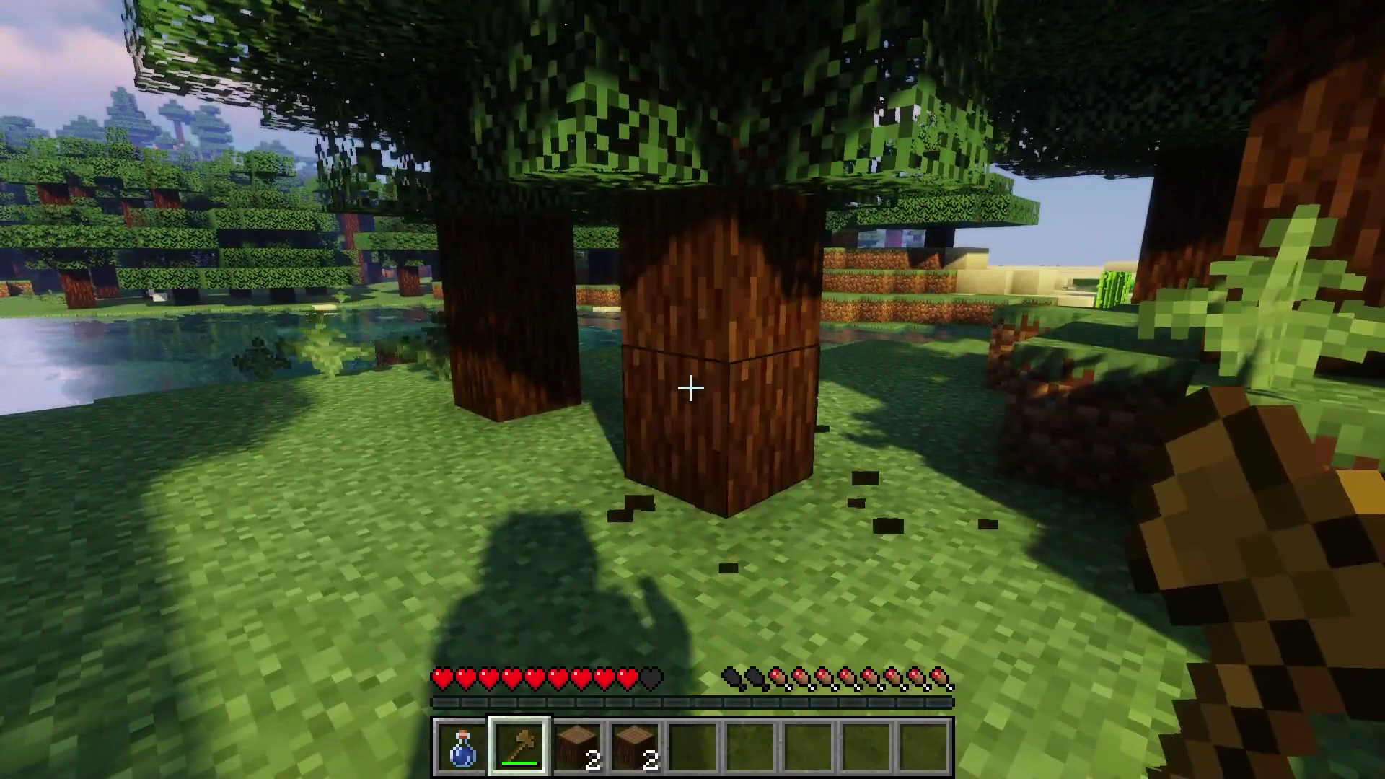
left_click(690, 389)
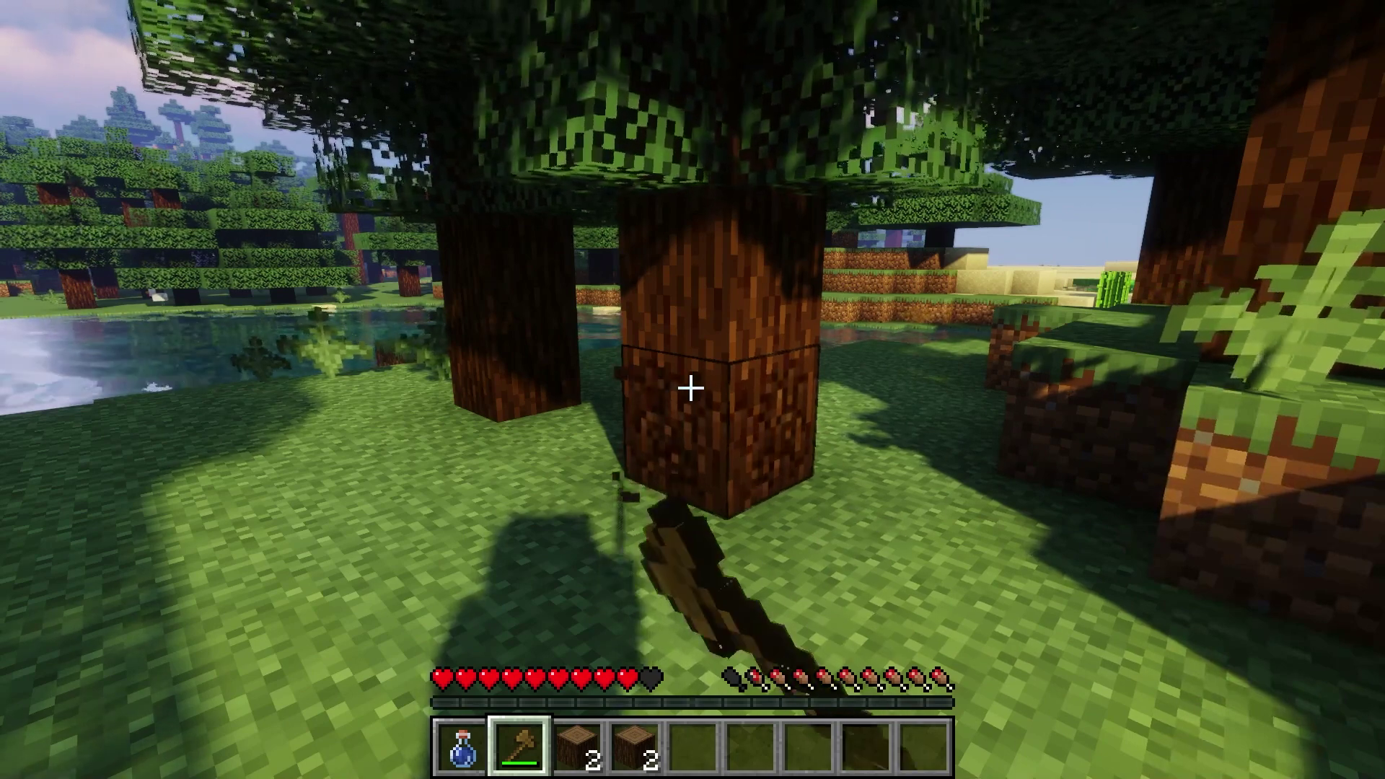
key("w")
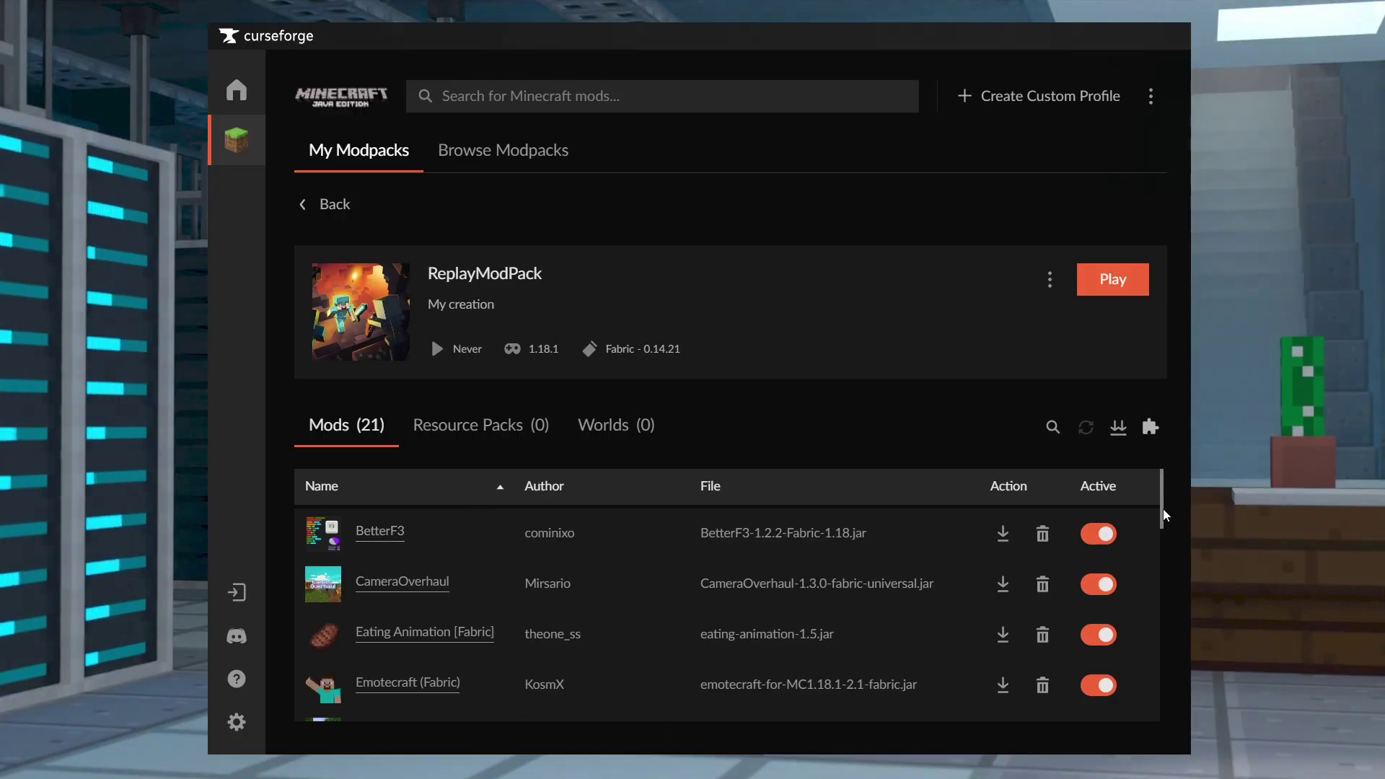
mouse_move(1163, 509)
left_mouse_down()
mouse_move(1185, 690)
mouse_move(1153, 510)
left_mouse_up()
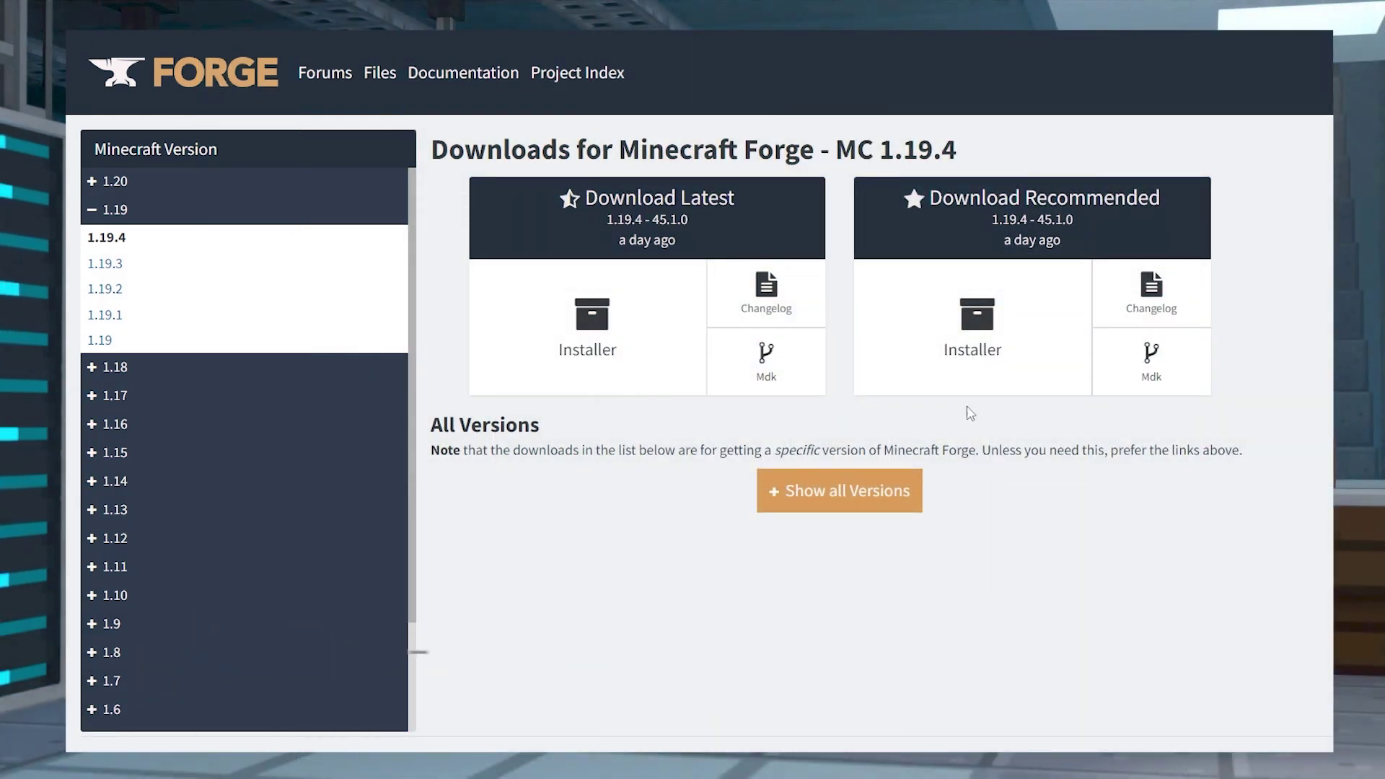
Download the recommended Forge installer for Minecraft 1.18.1 and install it as a client
left_click(127, 368)
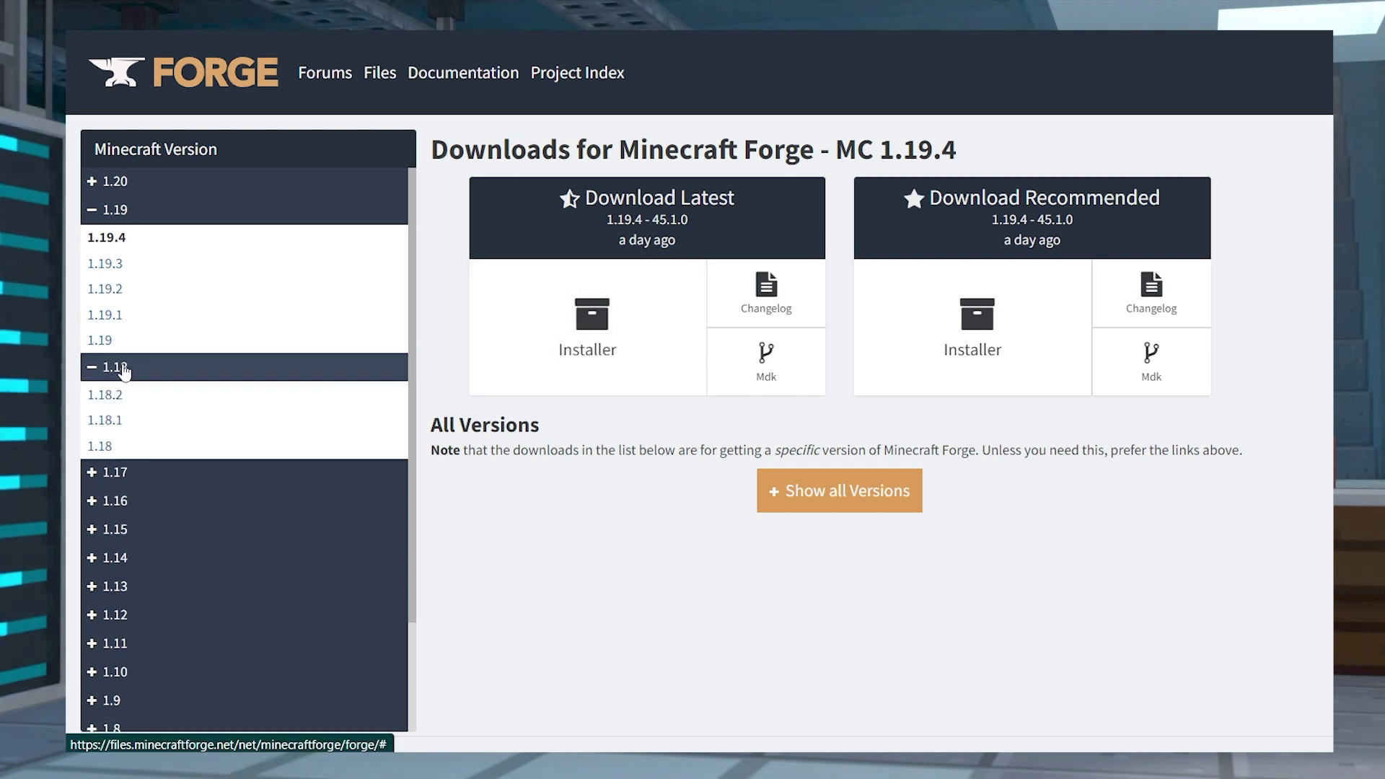
left_click(88, 422)
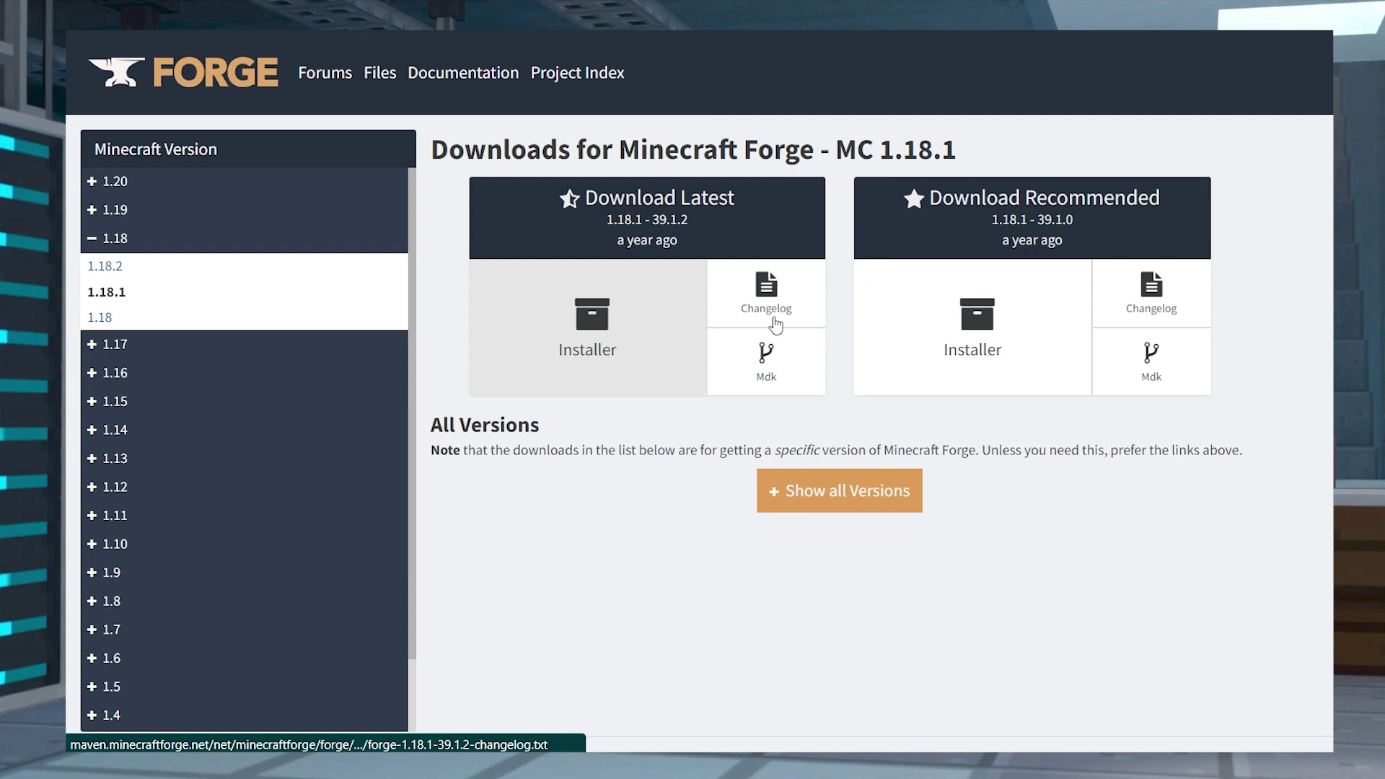
left_click(938, 346)
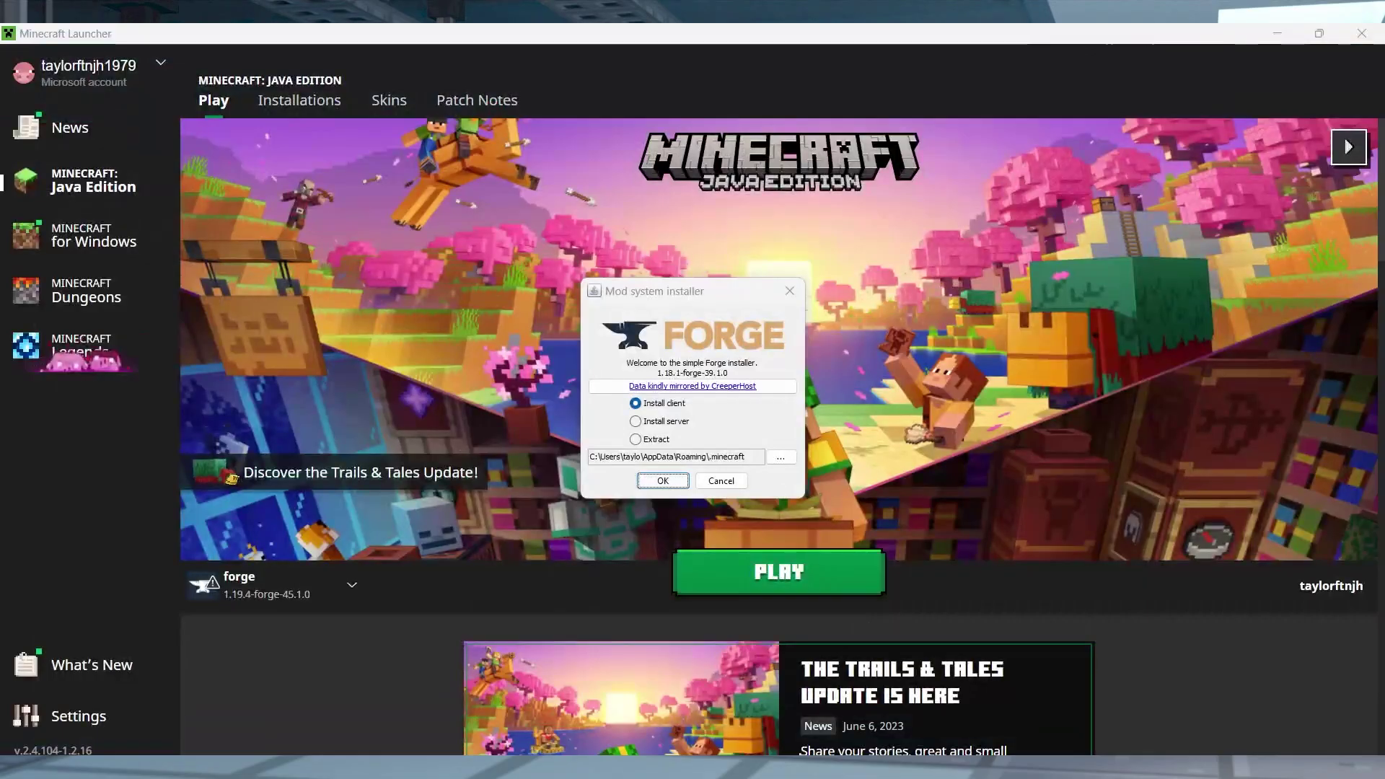
left_click(679, 482)
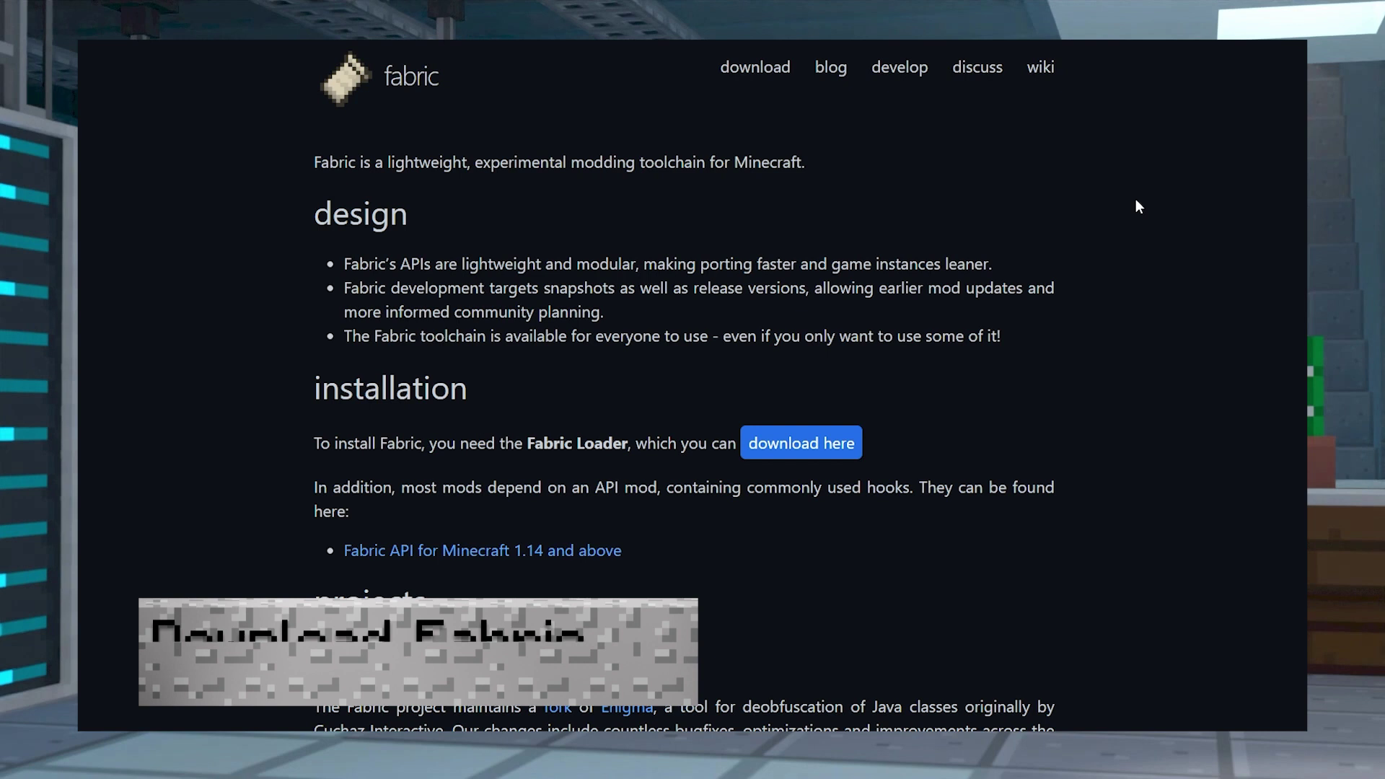
Download the Fabric installer from the Fabric website, and run it to install the loader for Minecraft 1.18.1
left_click(812, 453)
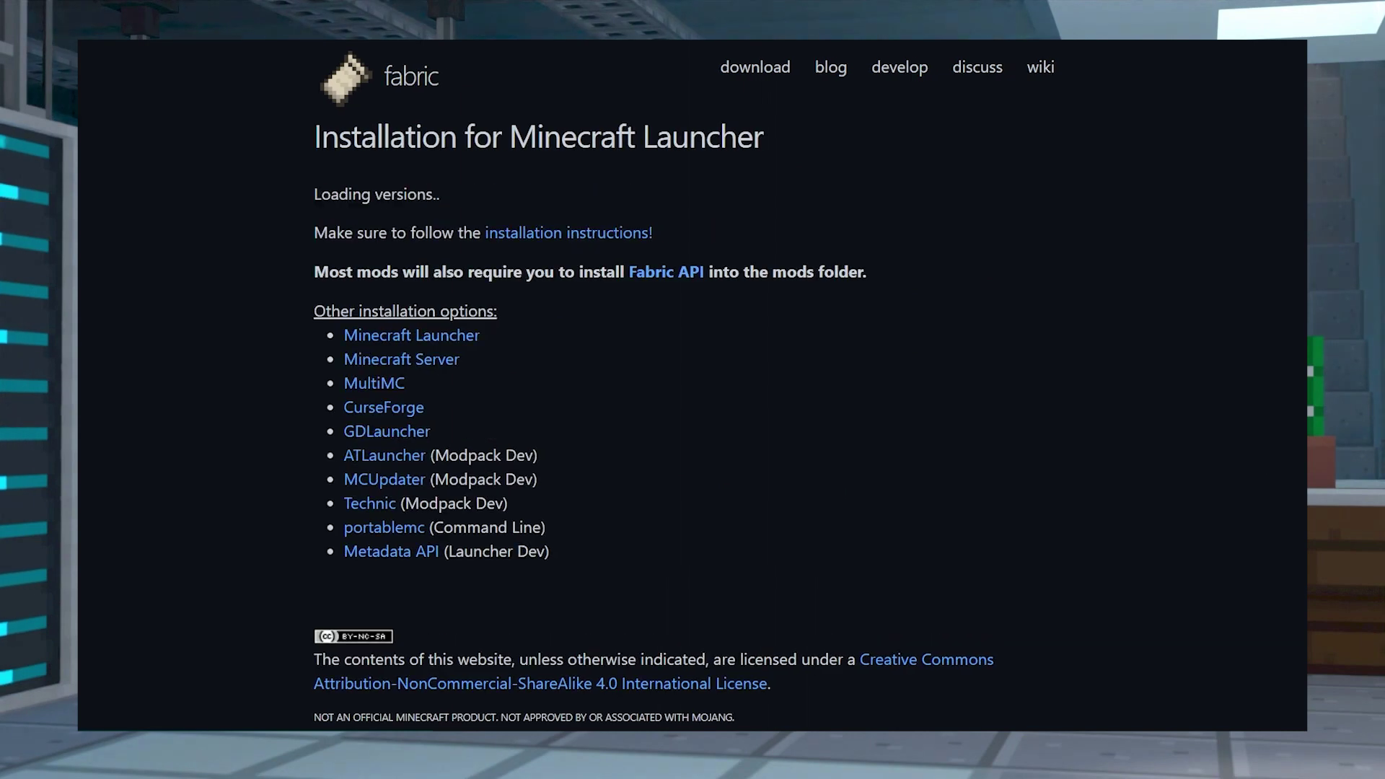
left_click(596, 322)
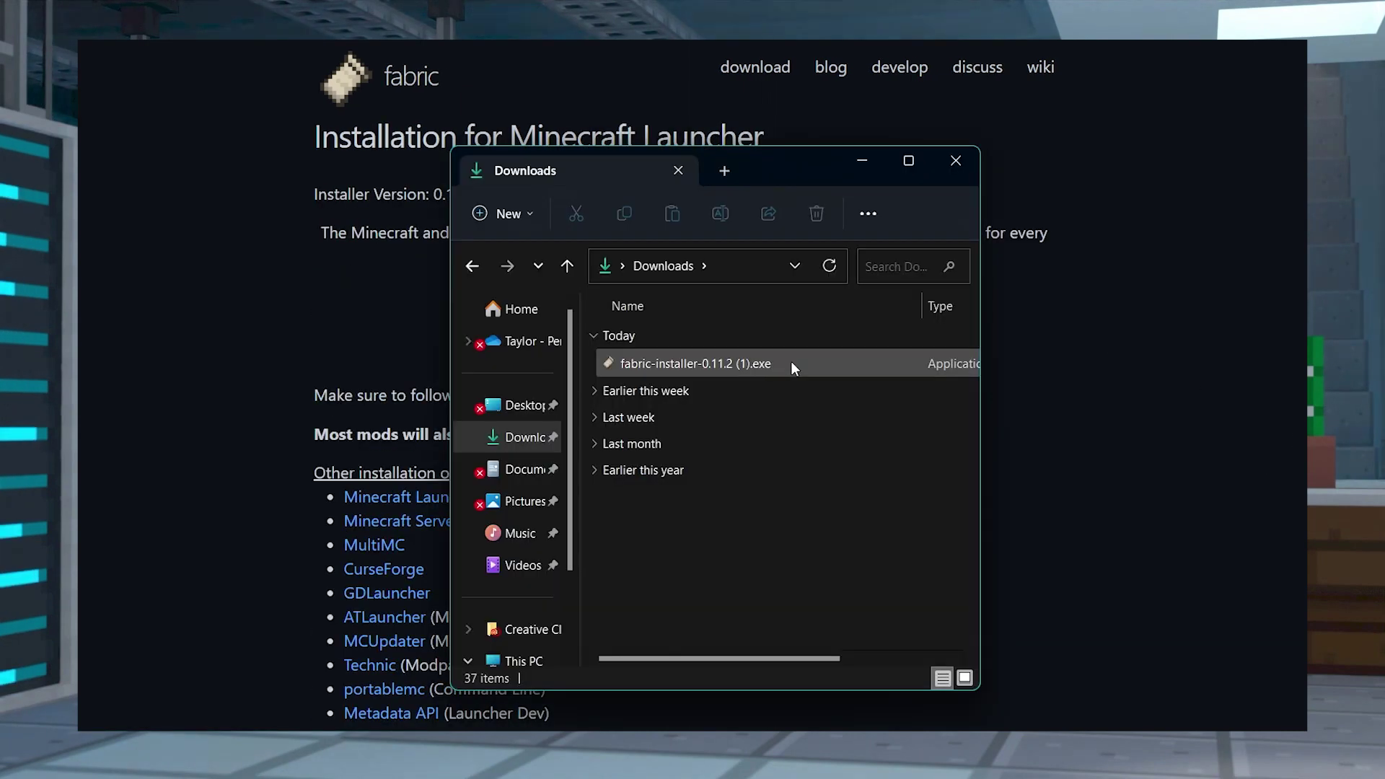
double_click(795, 363)
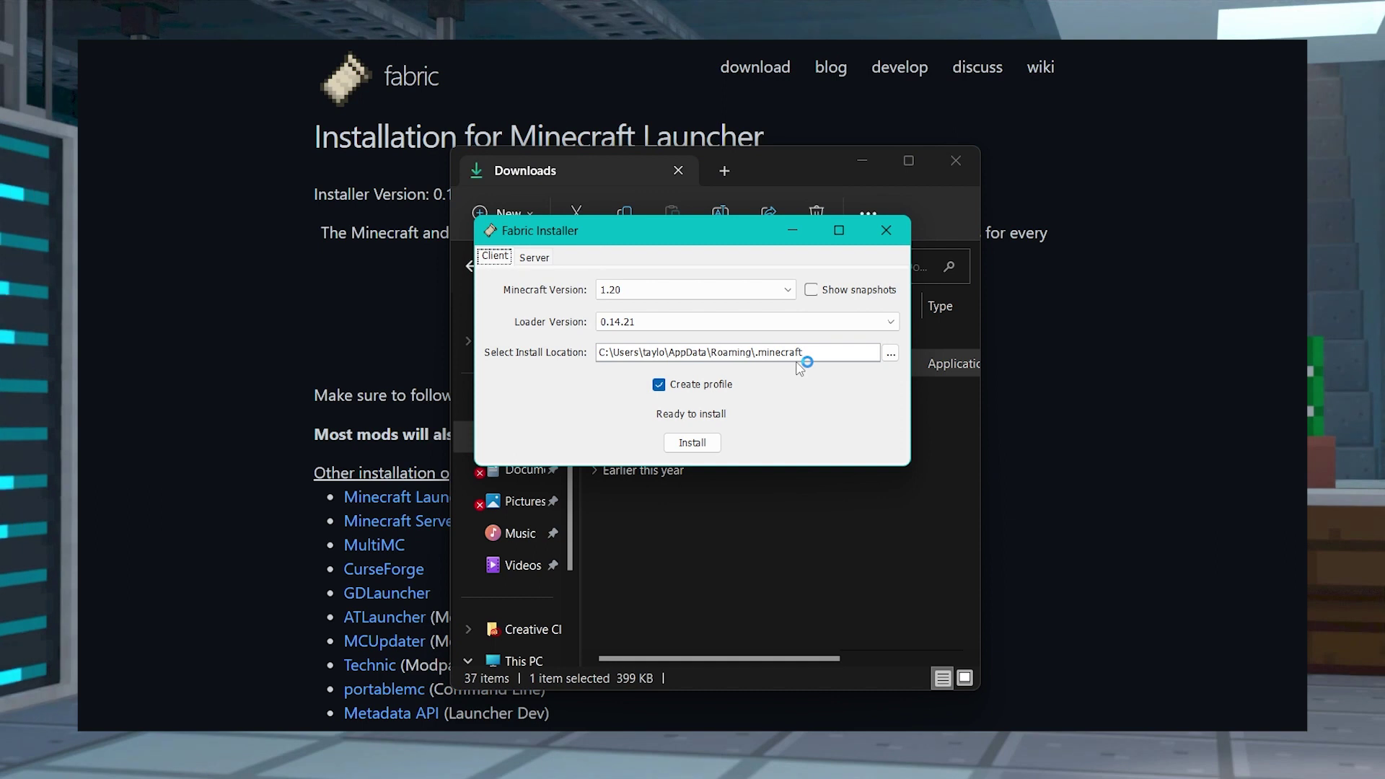
left_click(779, 292)
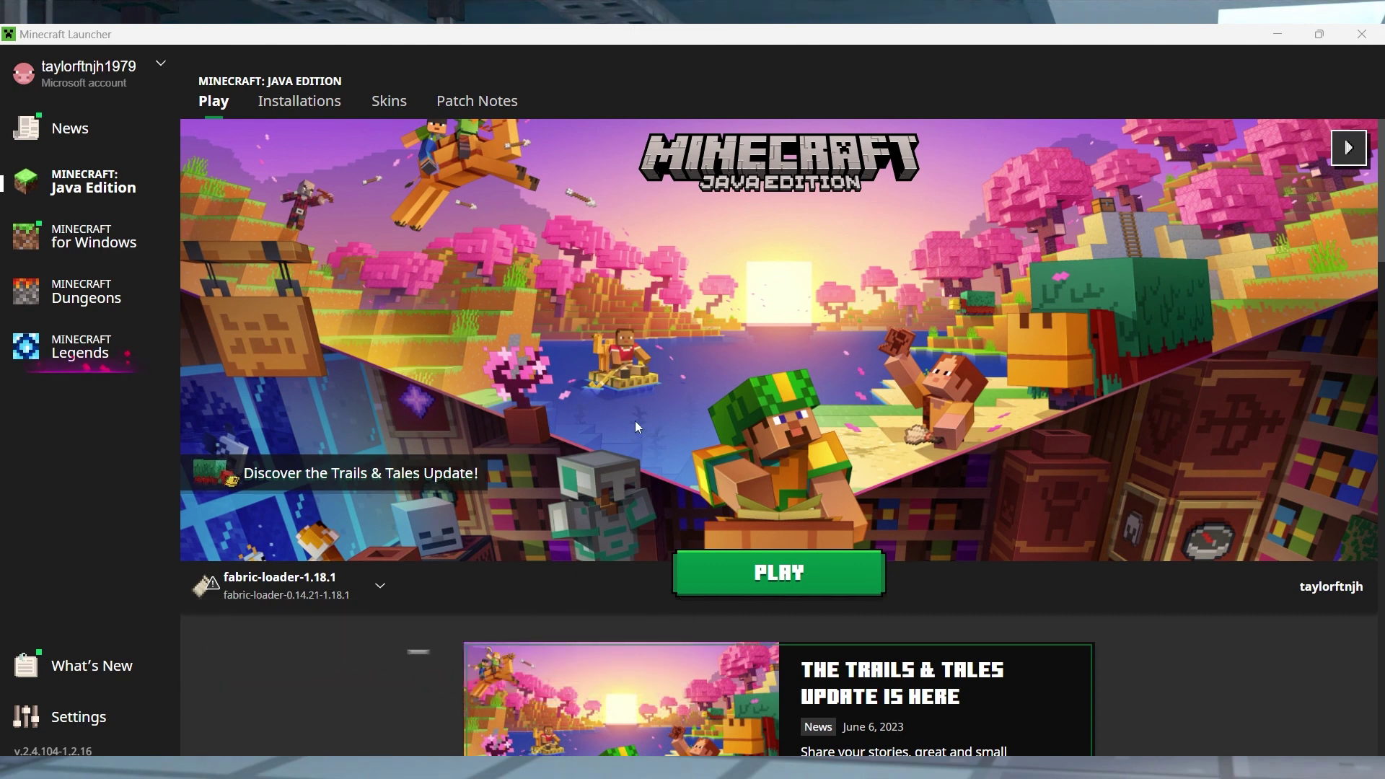
Open the mods folder of the fabric-loader-1.18.1 installation from the Minecraft Launcher
left_click(304, 110)
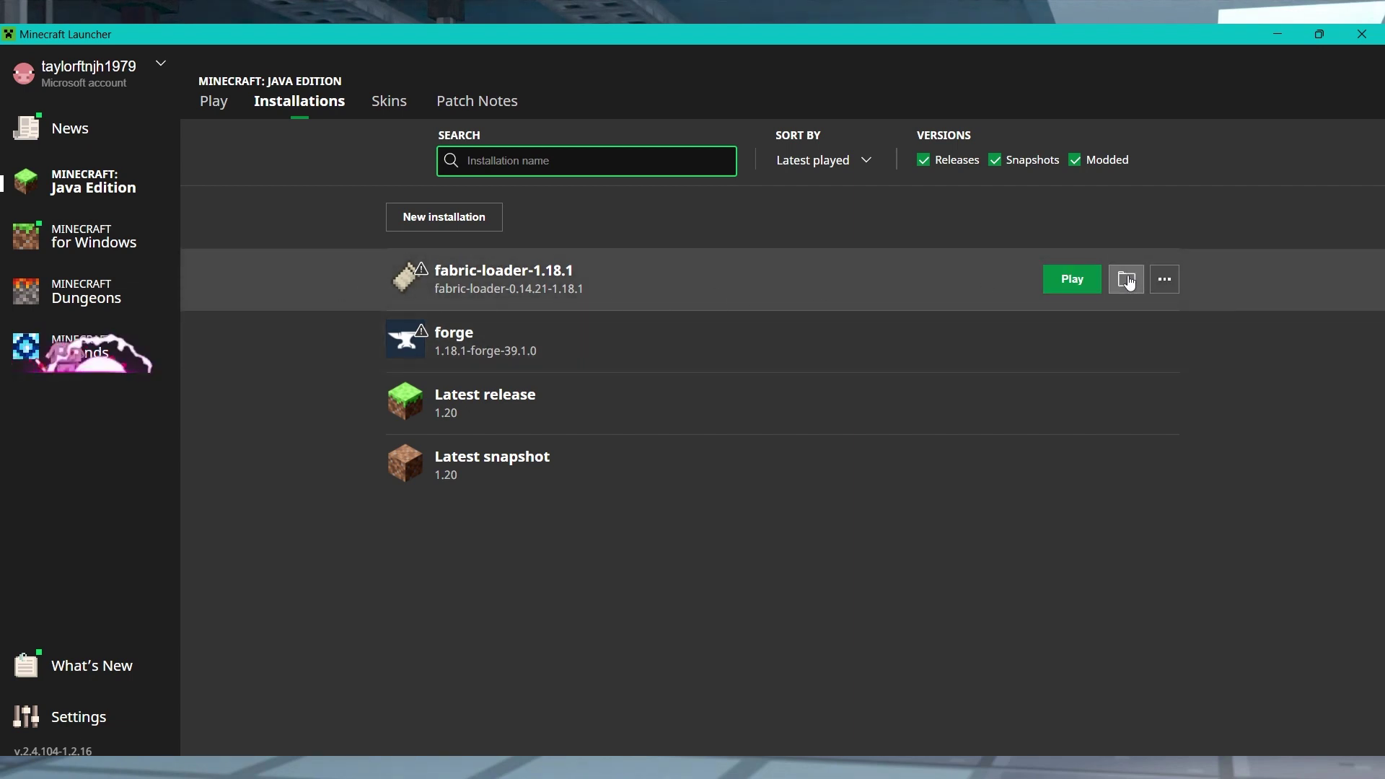
left_click(1127, 281)
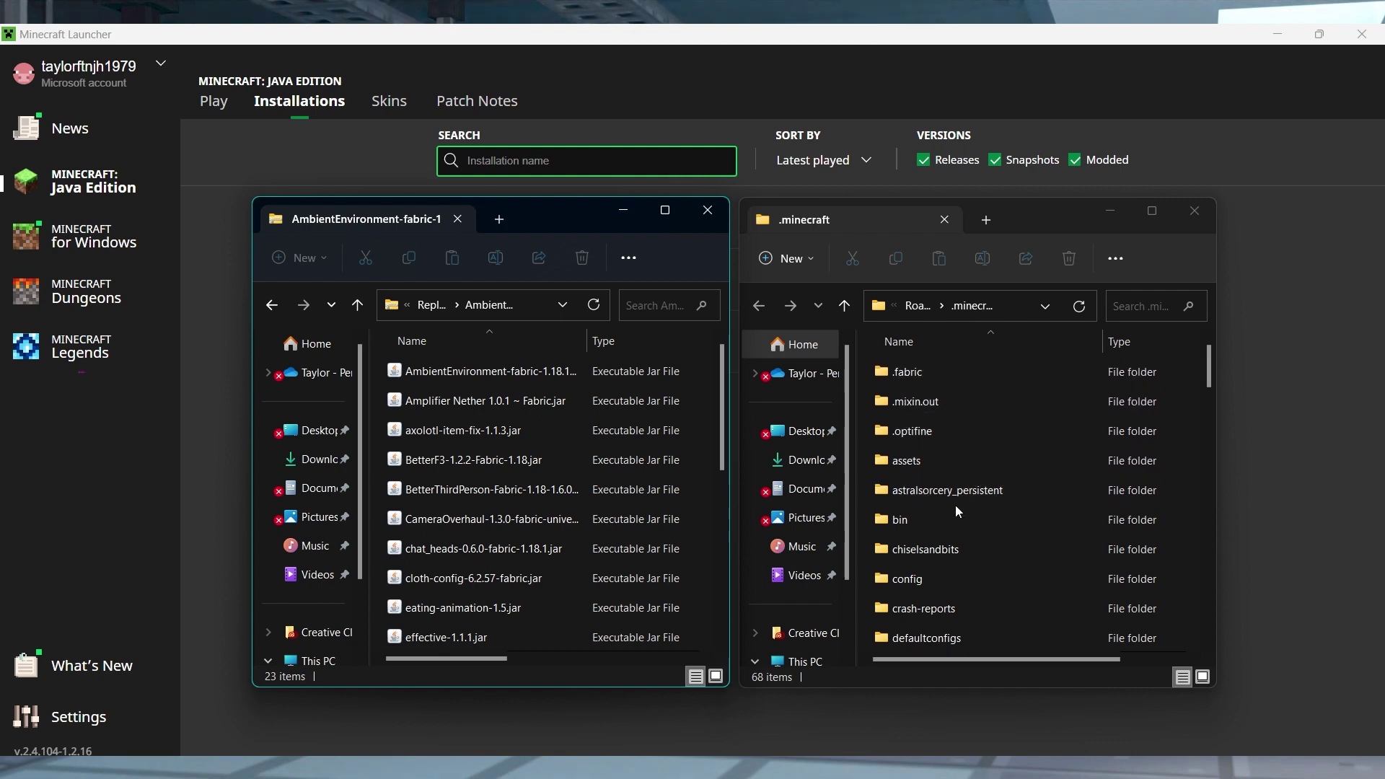
scroll(955, 505, "down", 5)
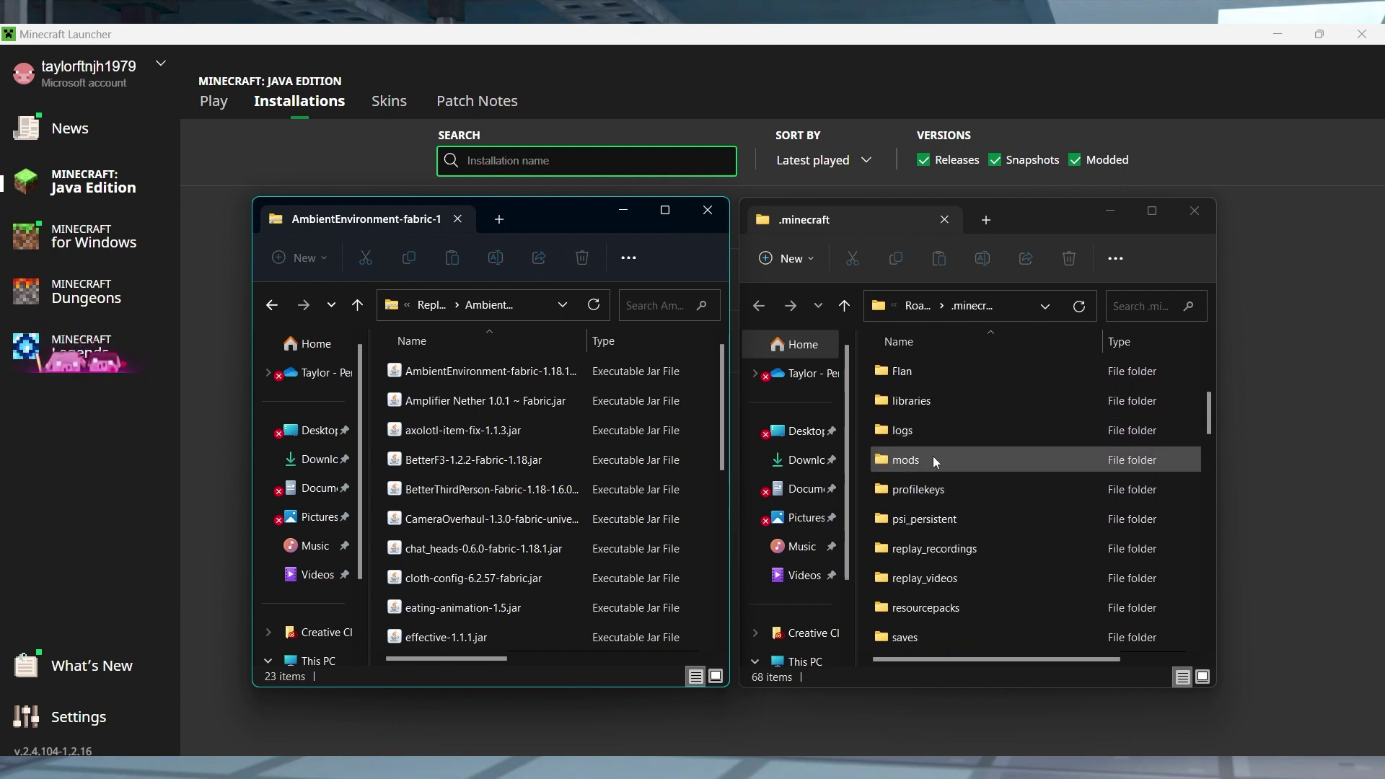
double_click(958, 459)
Move all the mod JAR files from the AmbientEnvironment folder into the empty mods folder and close both folder windows
left_click(454, 371)
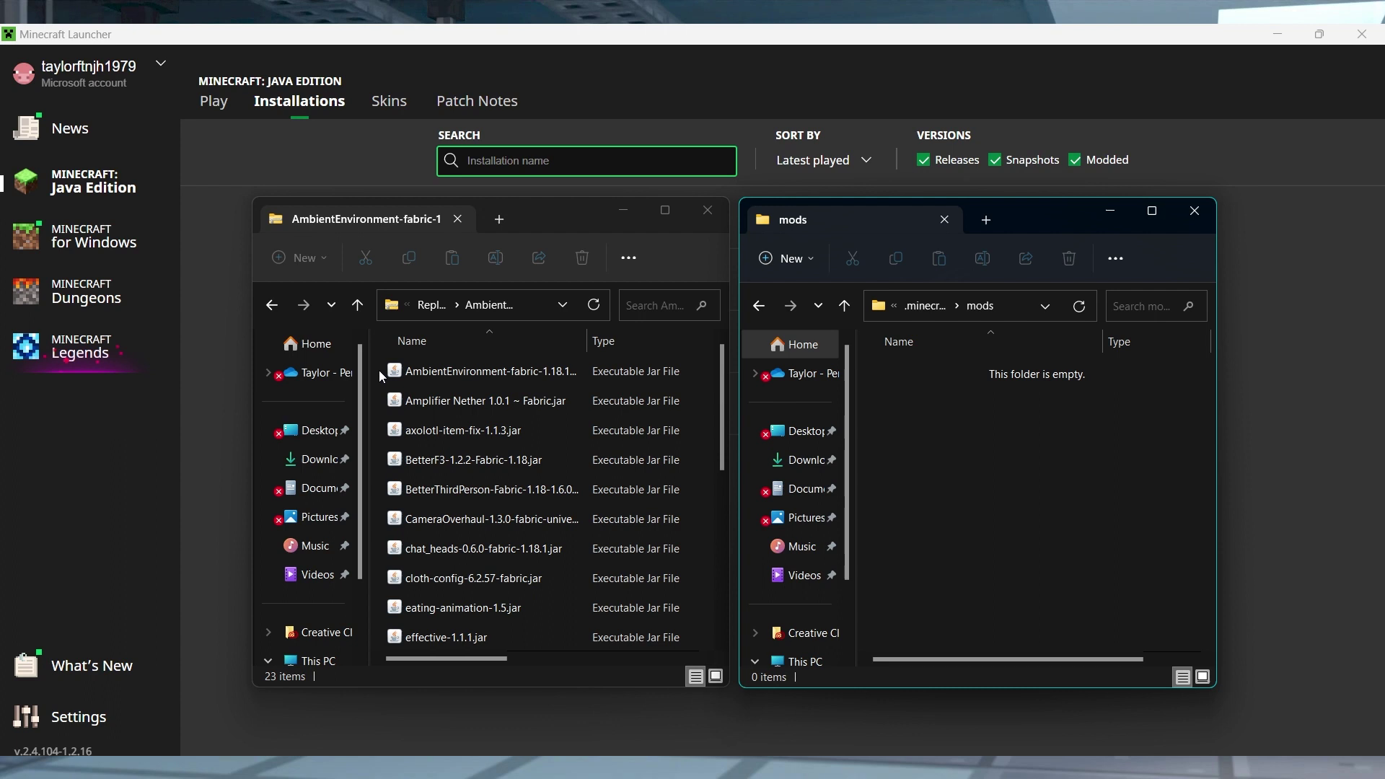
left_click_drag(379, 370, 924, 479)
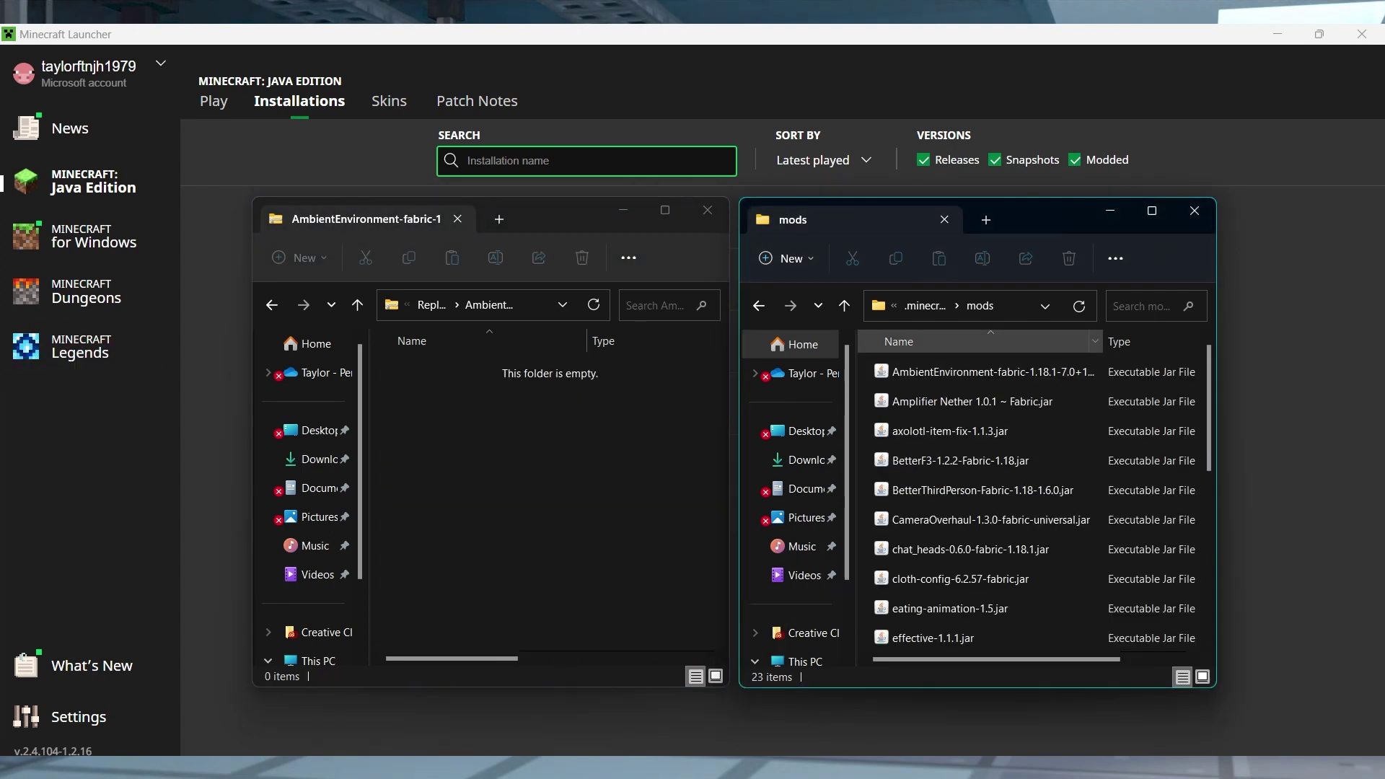
left_click(707, 210)
left_click(1194, 209)
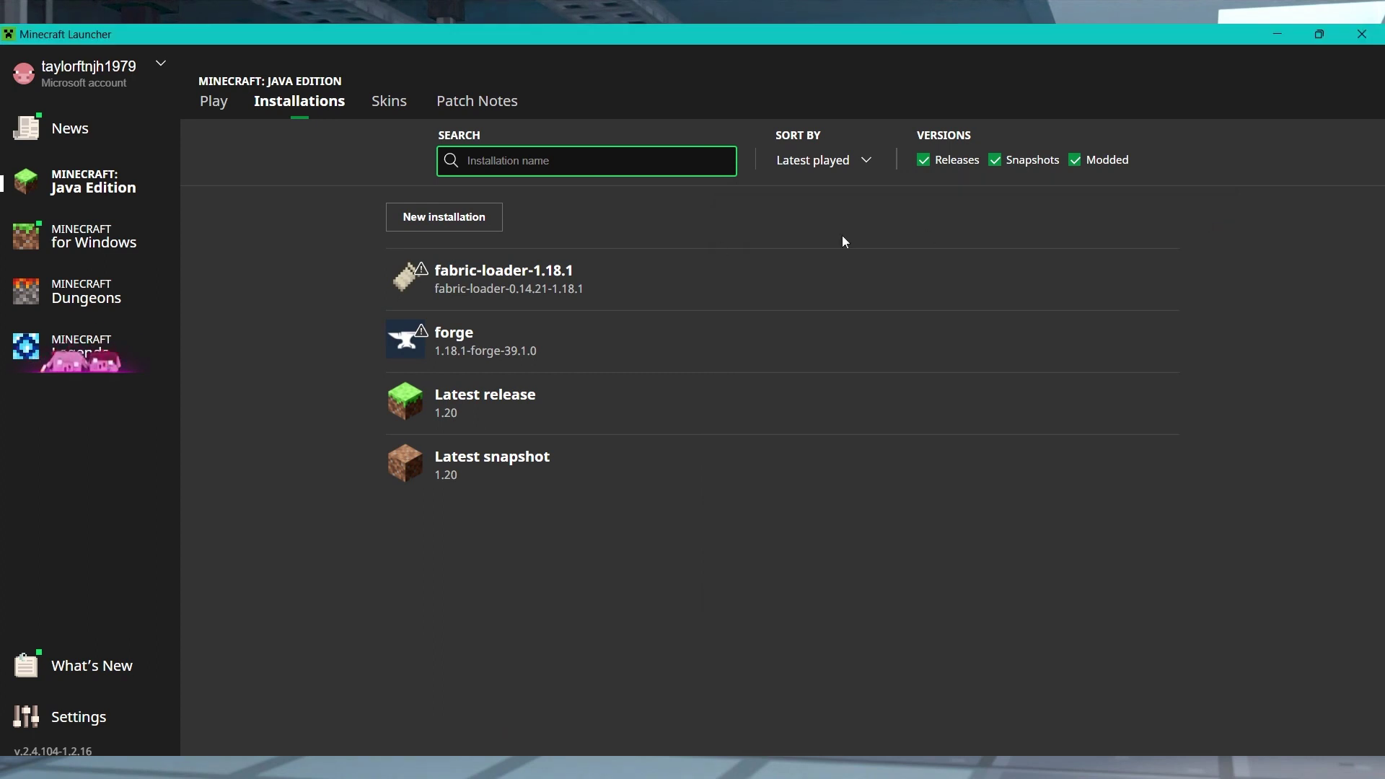
mouse_move(785, 279)
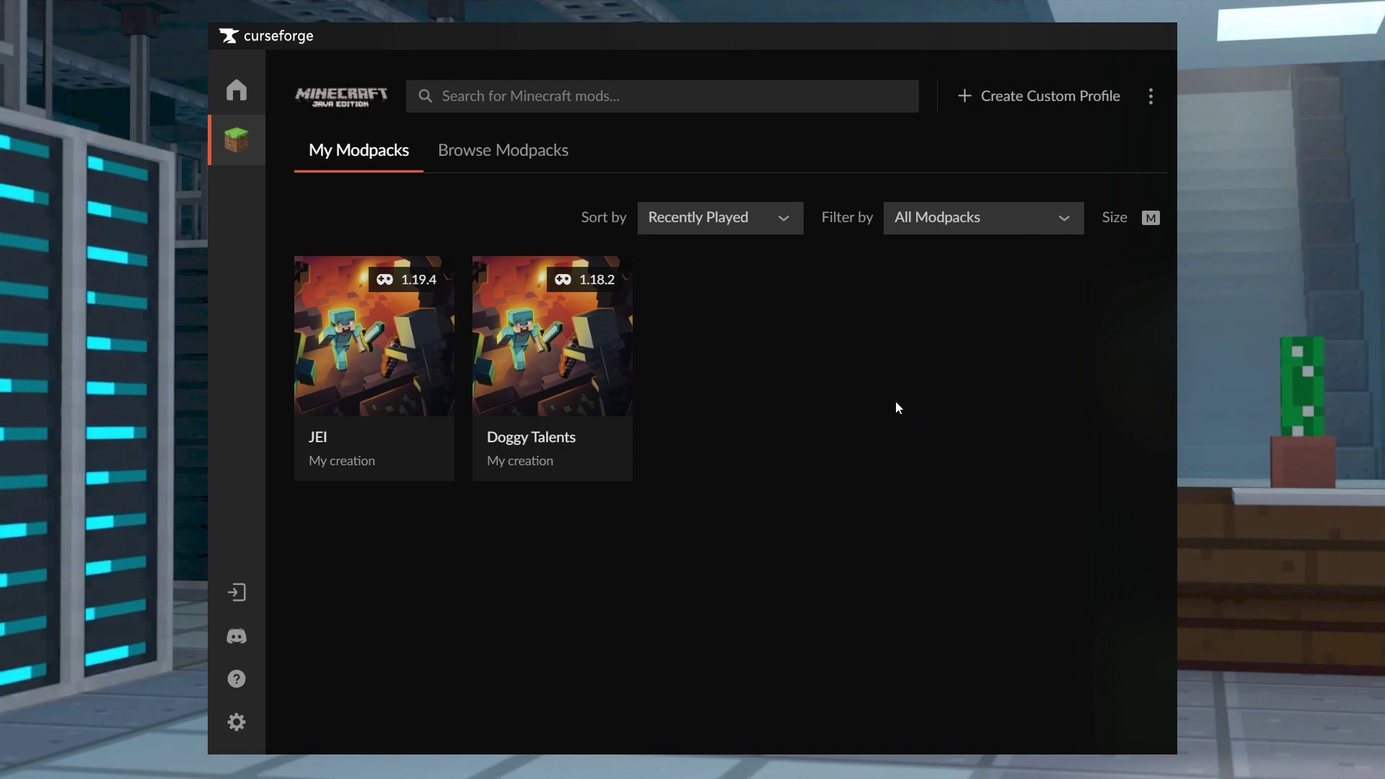
right_click(610, 383)
left_click(611, 385)
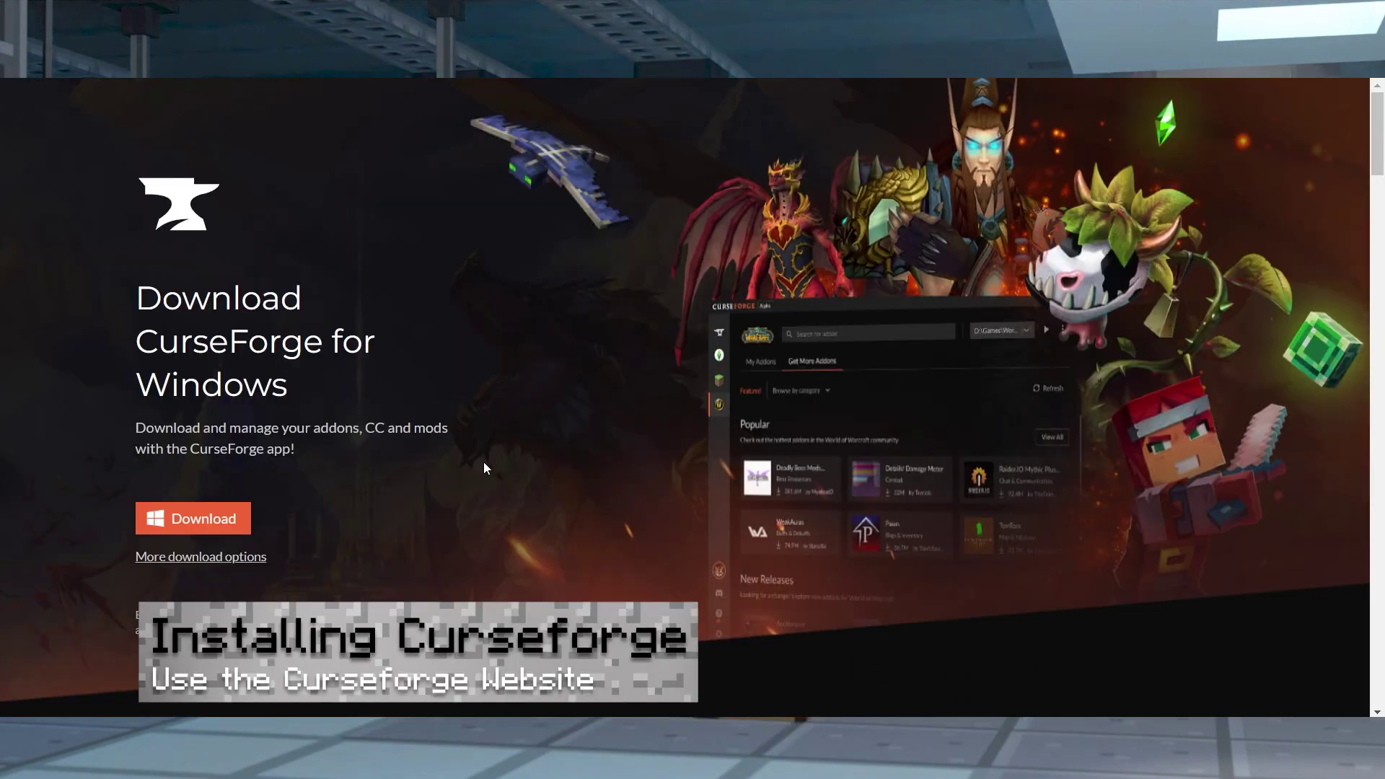
Download CurseForge for Windows from its website and launch CurseForge - Installer.exe
scroll(409, 494, "down", 10)
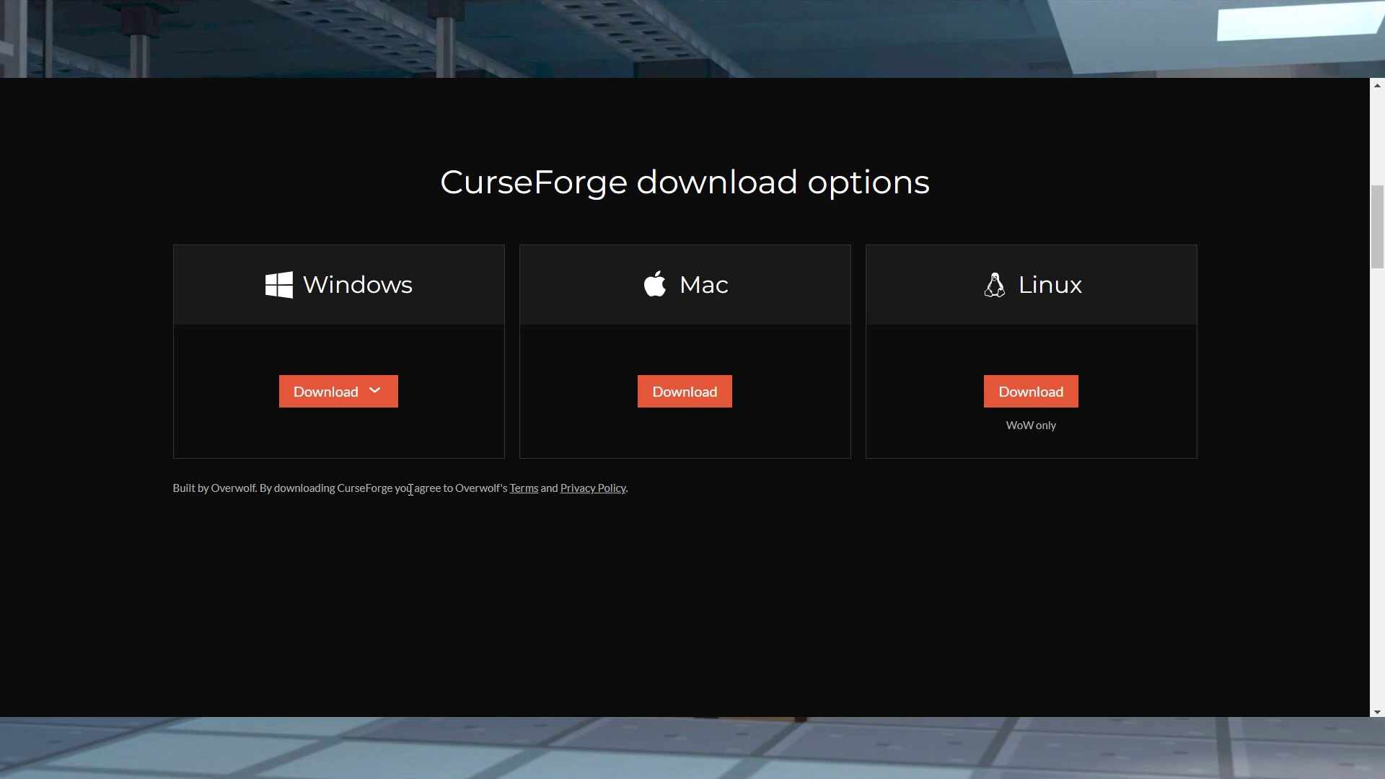
left_click(350, 398)
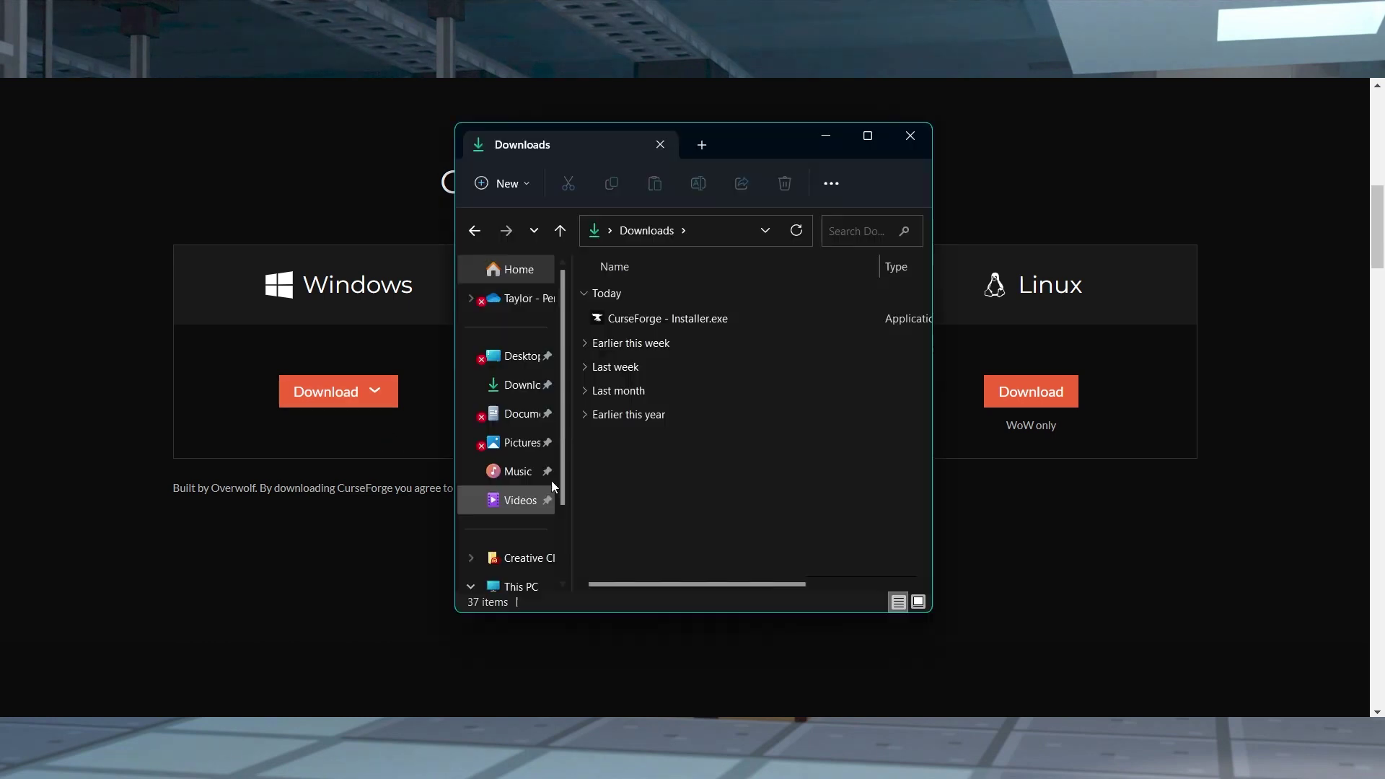
double_click(696, 318)
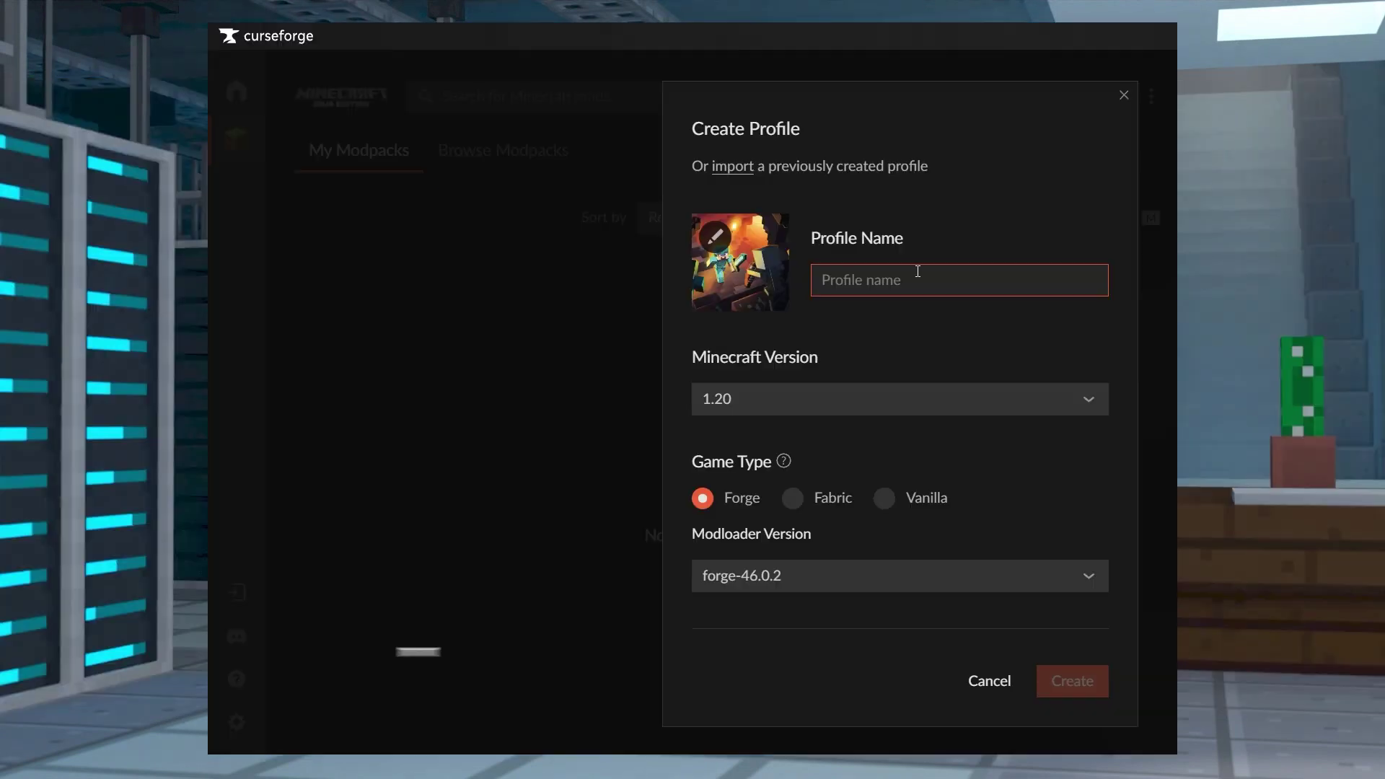
Set up a new custom profile in CurseForge with the name ReplayModpack
type("R")
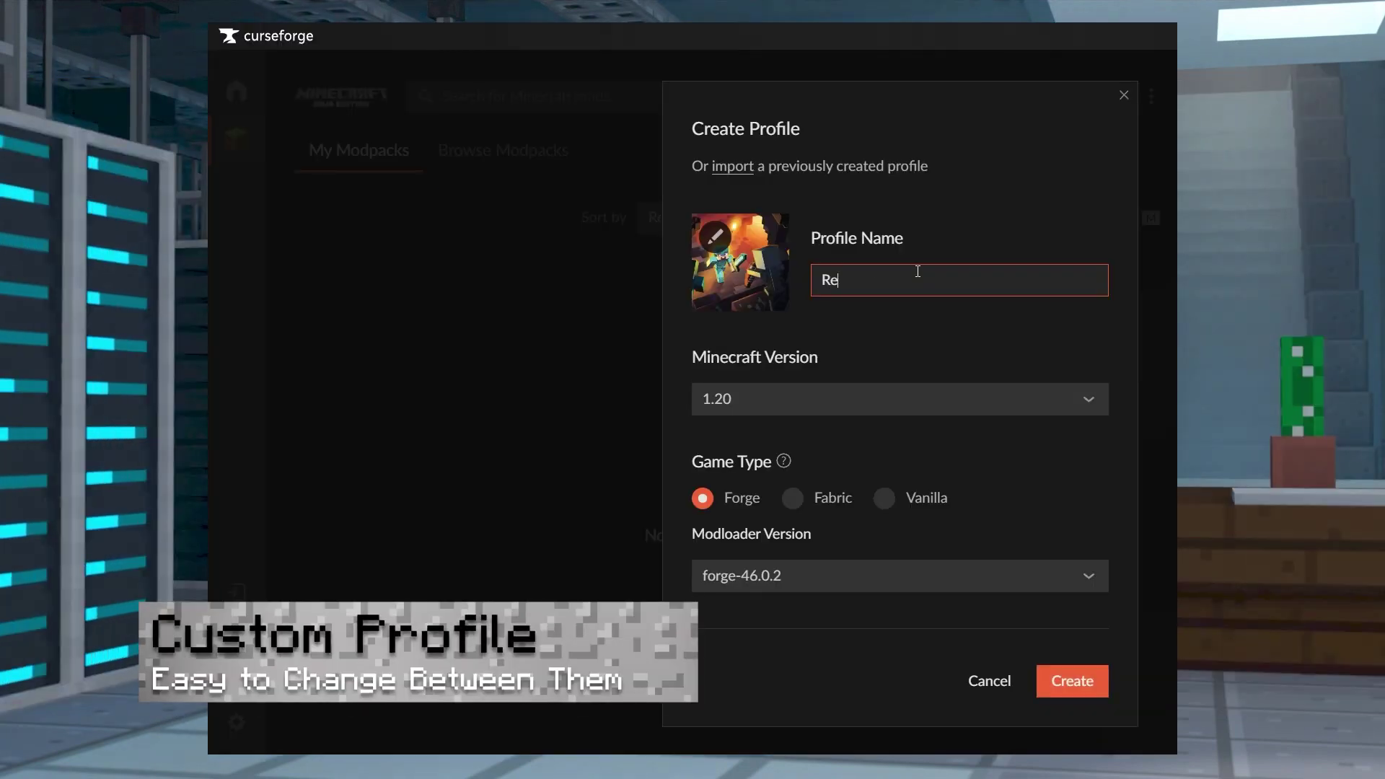
type("eplayModpack")
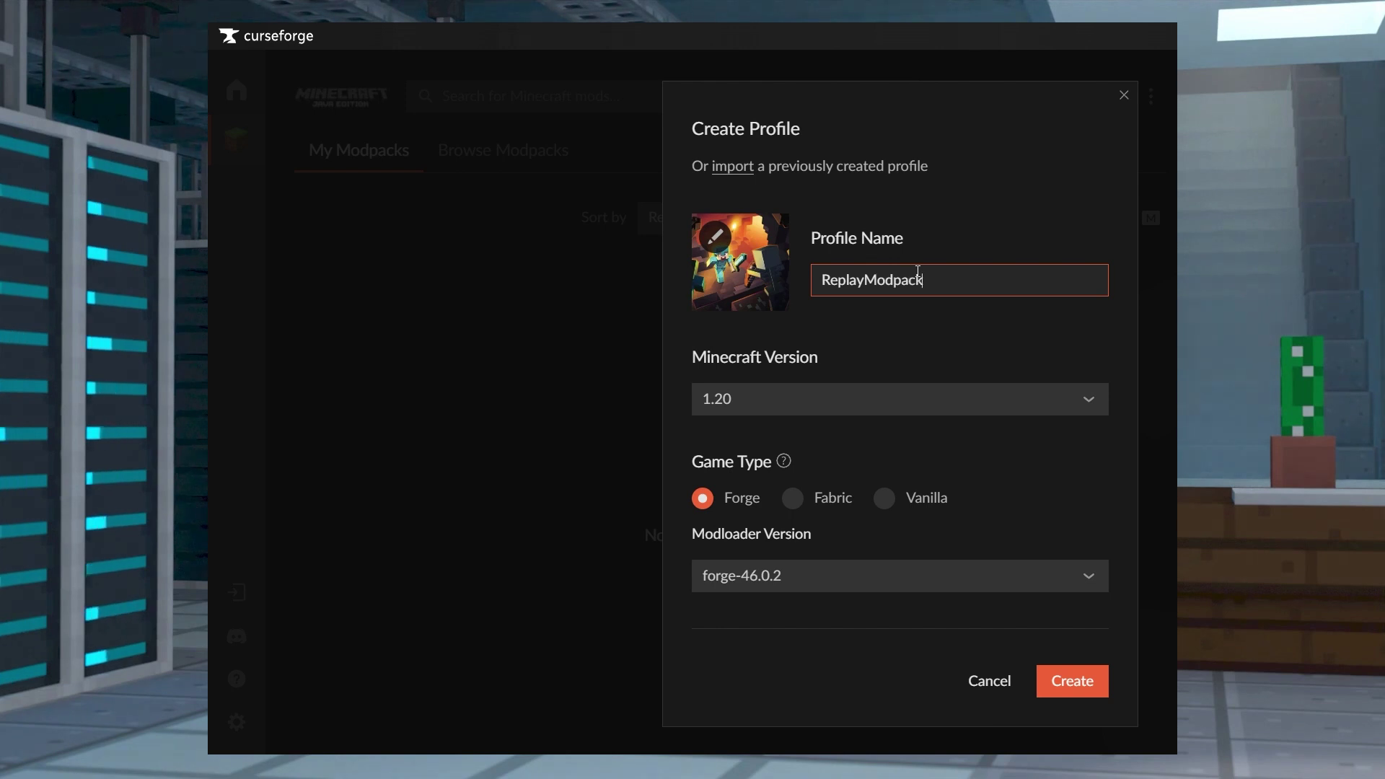
key("Escape")
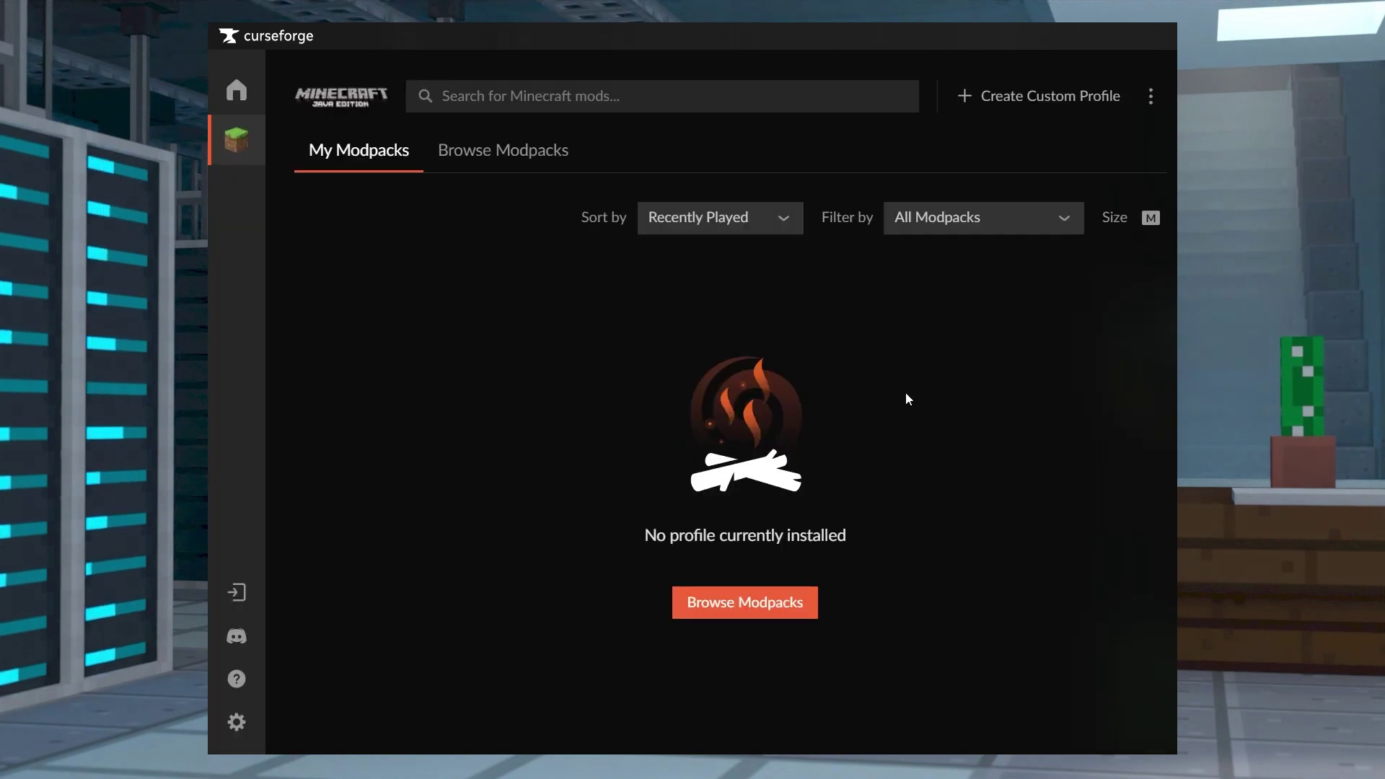
left_click(1024, 109)
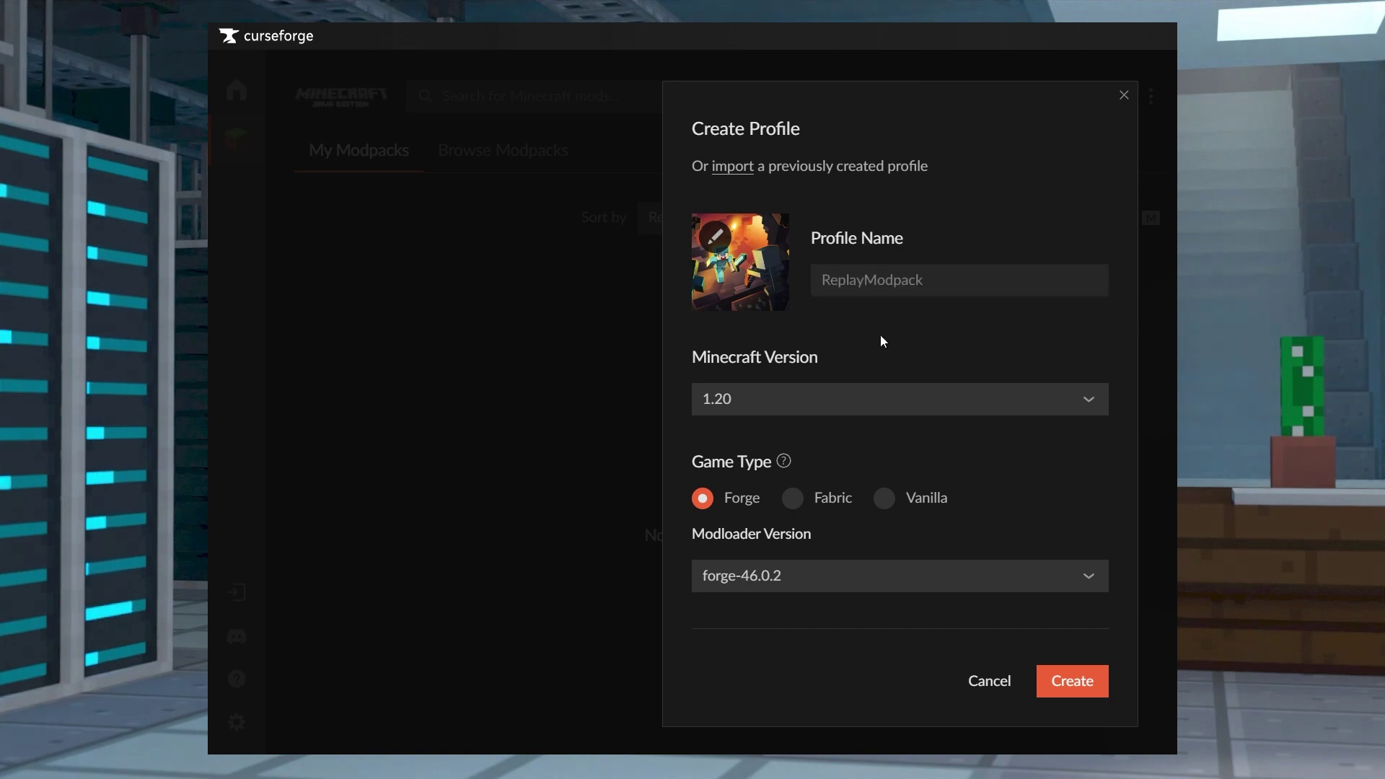
Set the profile to Minecraft version 1.18.1 with the Fabric game type and create it
left_click(853, 396)
scroll(764, 474, "down", 3)
left_click(764, 478)
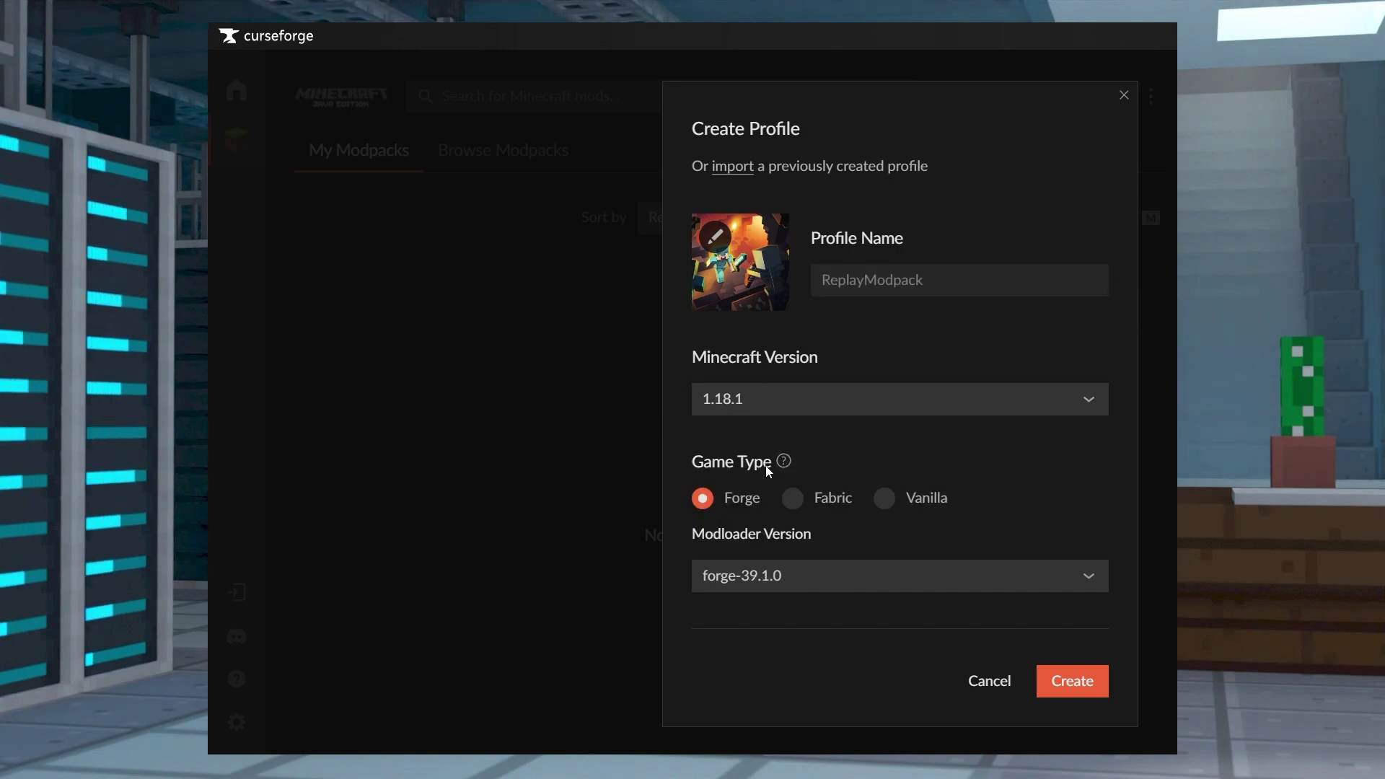
mouse_move(792, 467)
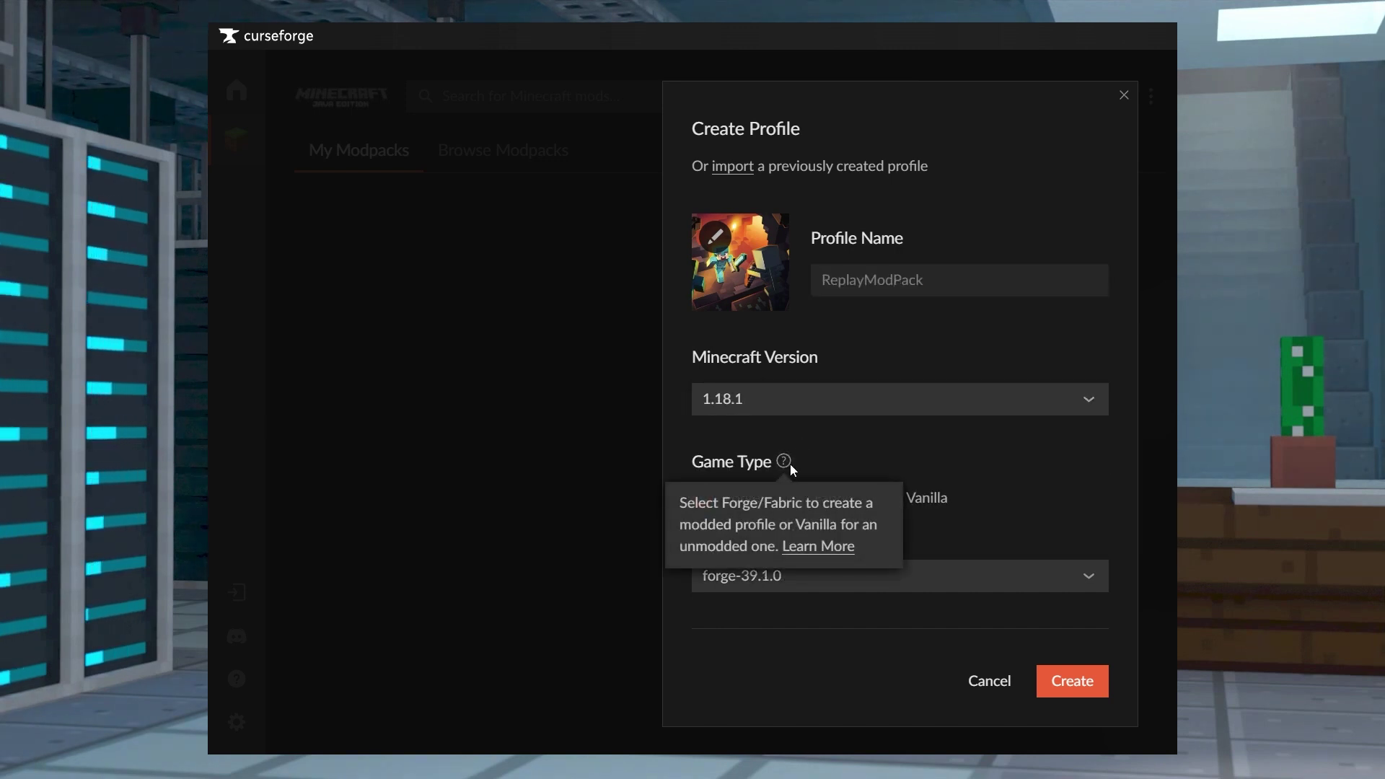
left_click(792, 498)
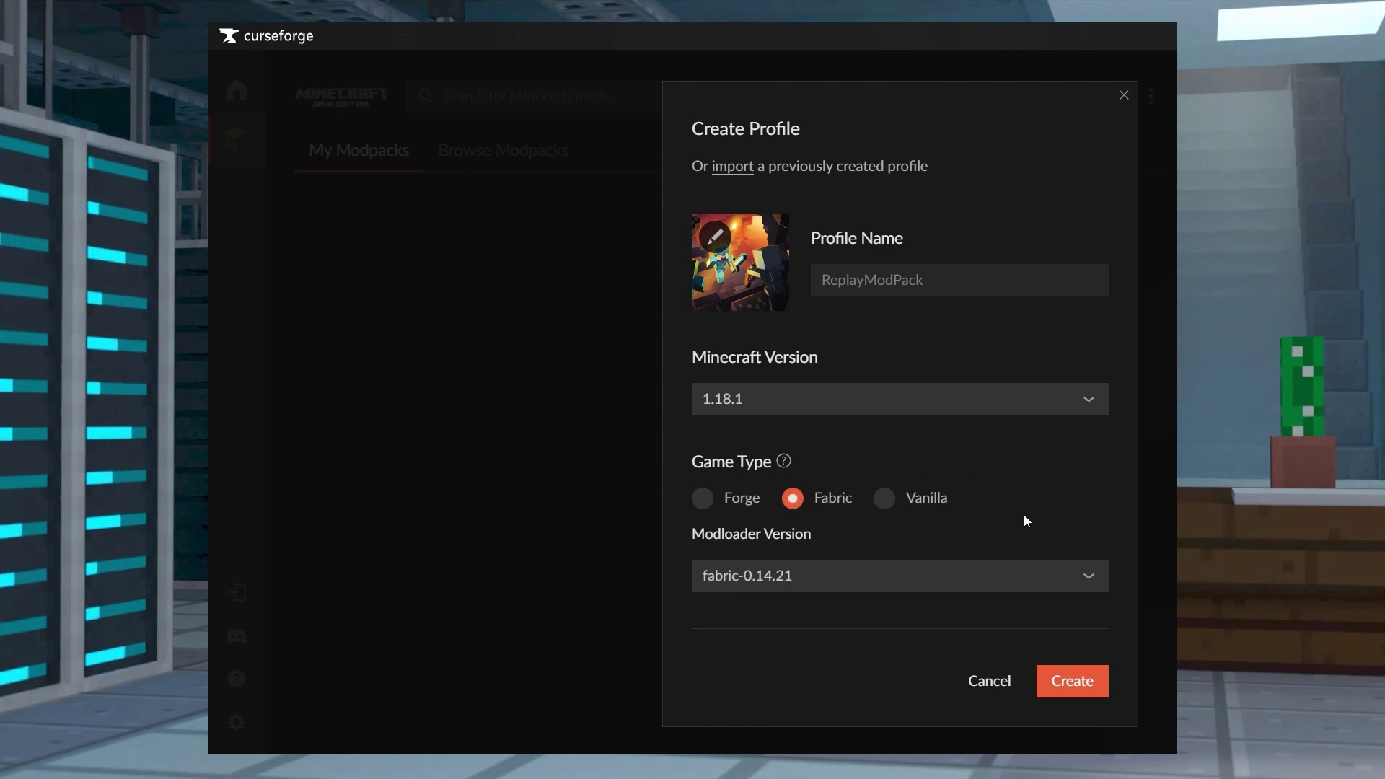
left_click(1071, 685)
Open the ReplayModPack profile's mods folder and add the mod JAR files from the .minecraft mods folder
mouse_move(374, 333)
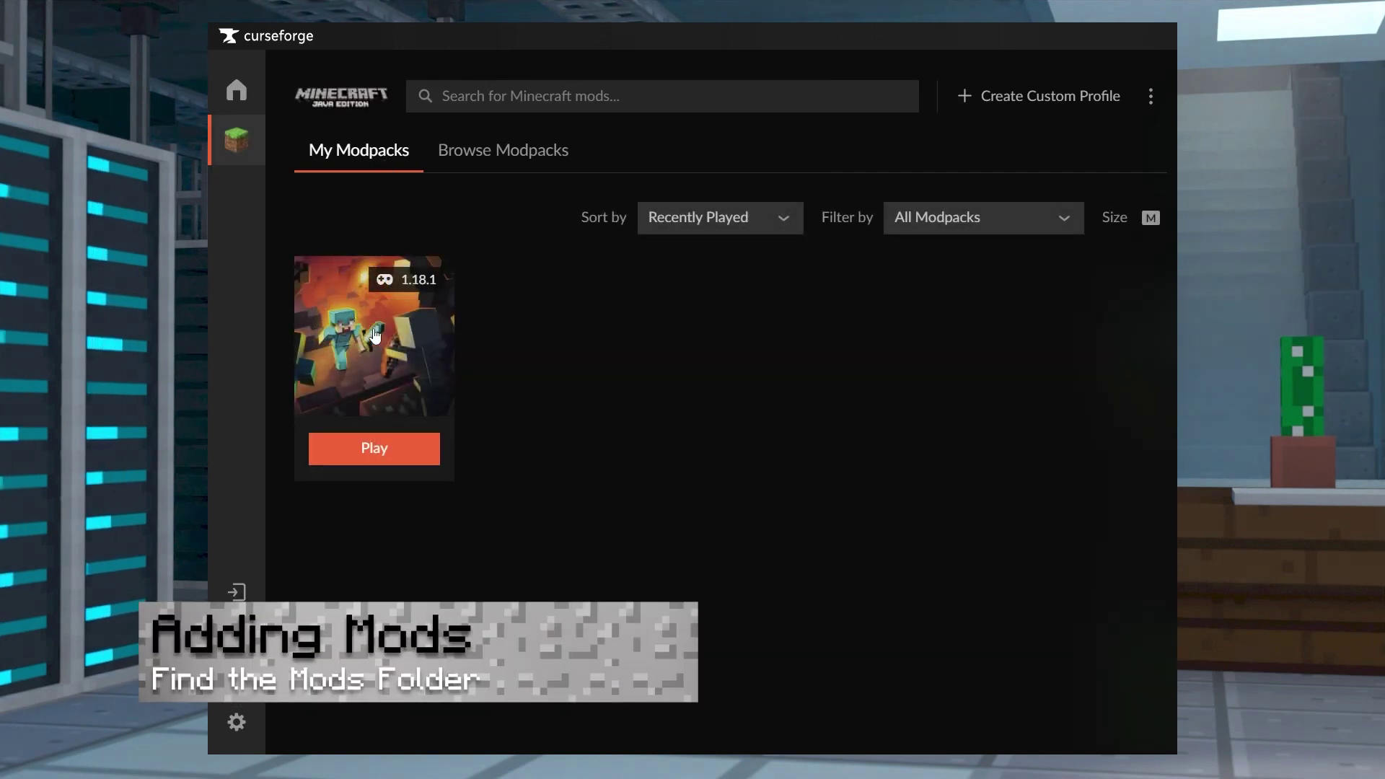
left_click(375, 334)
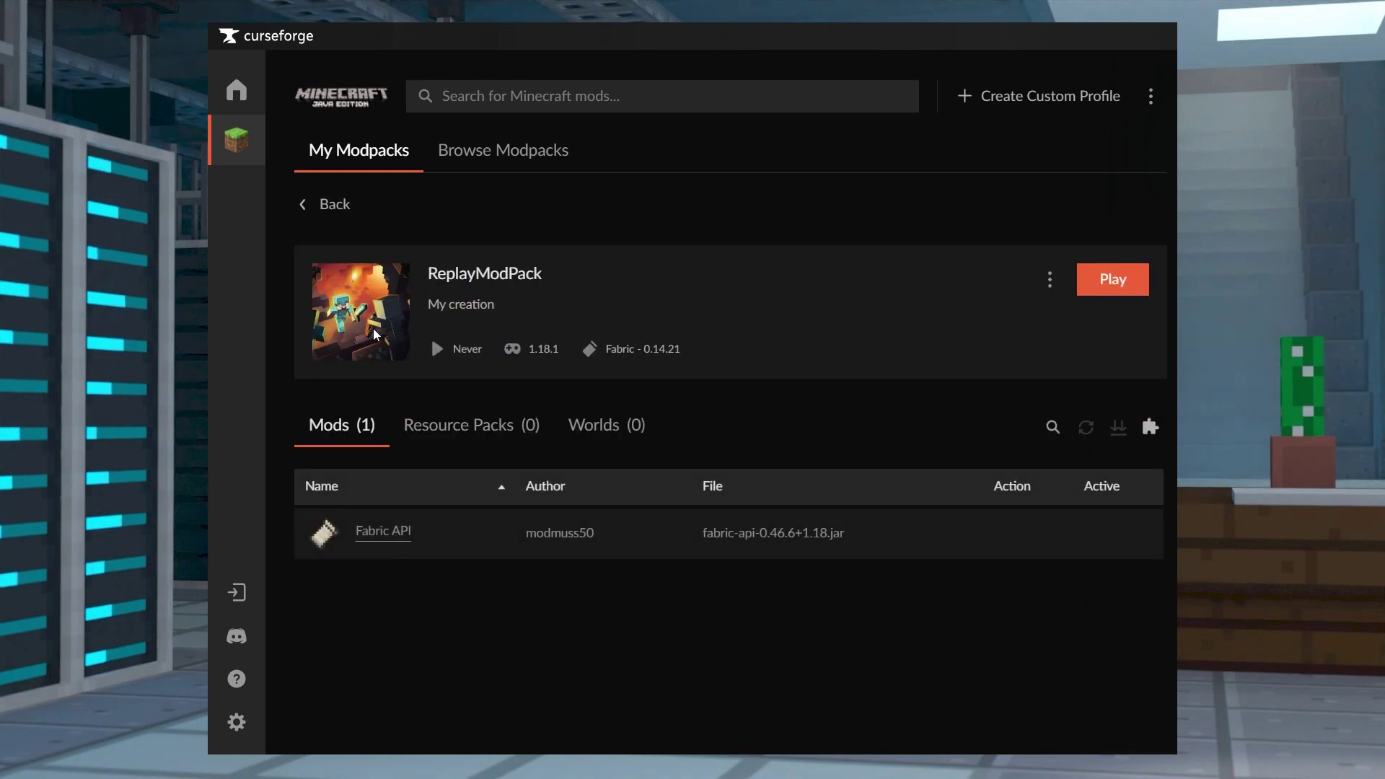
left_click(1052, 285)
left_click(986, 411)
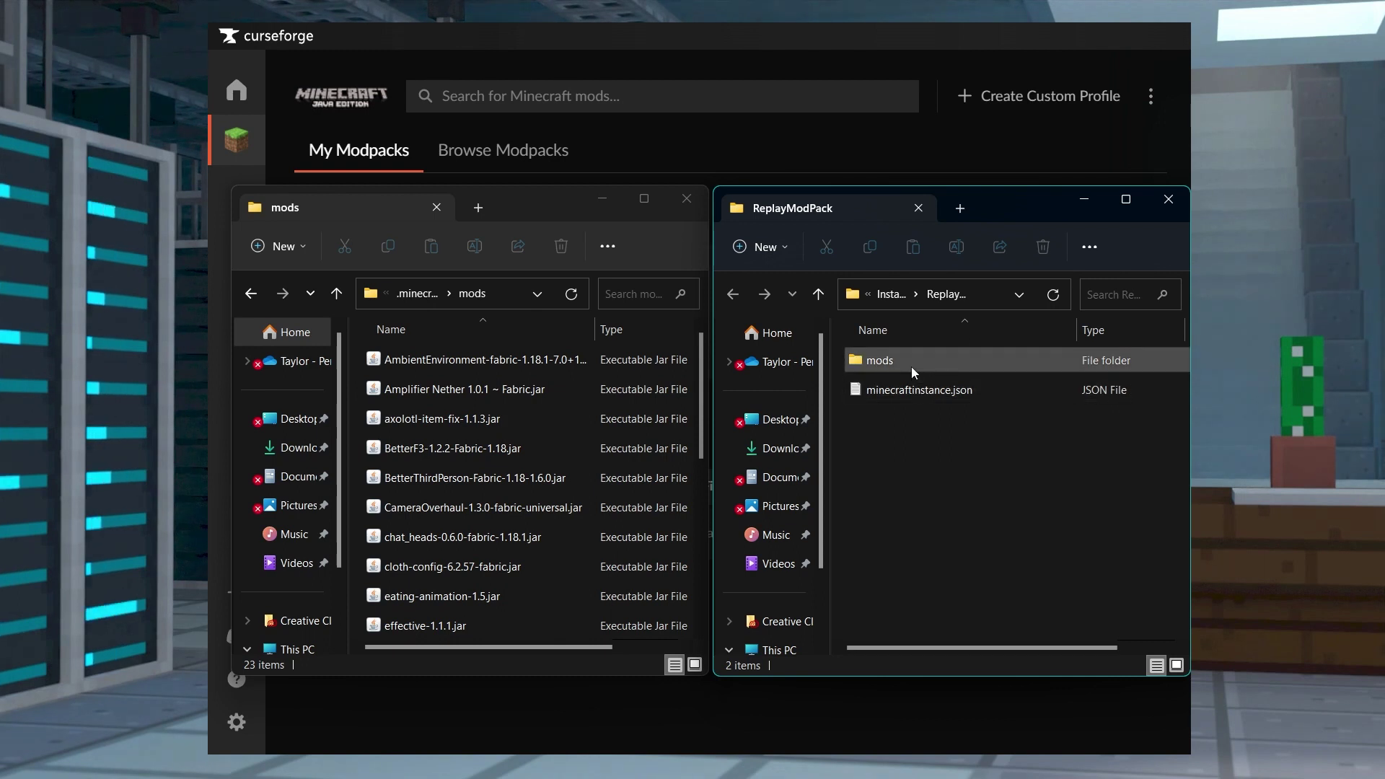
double_click(933, 365)
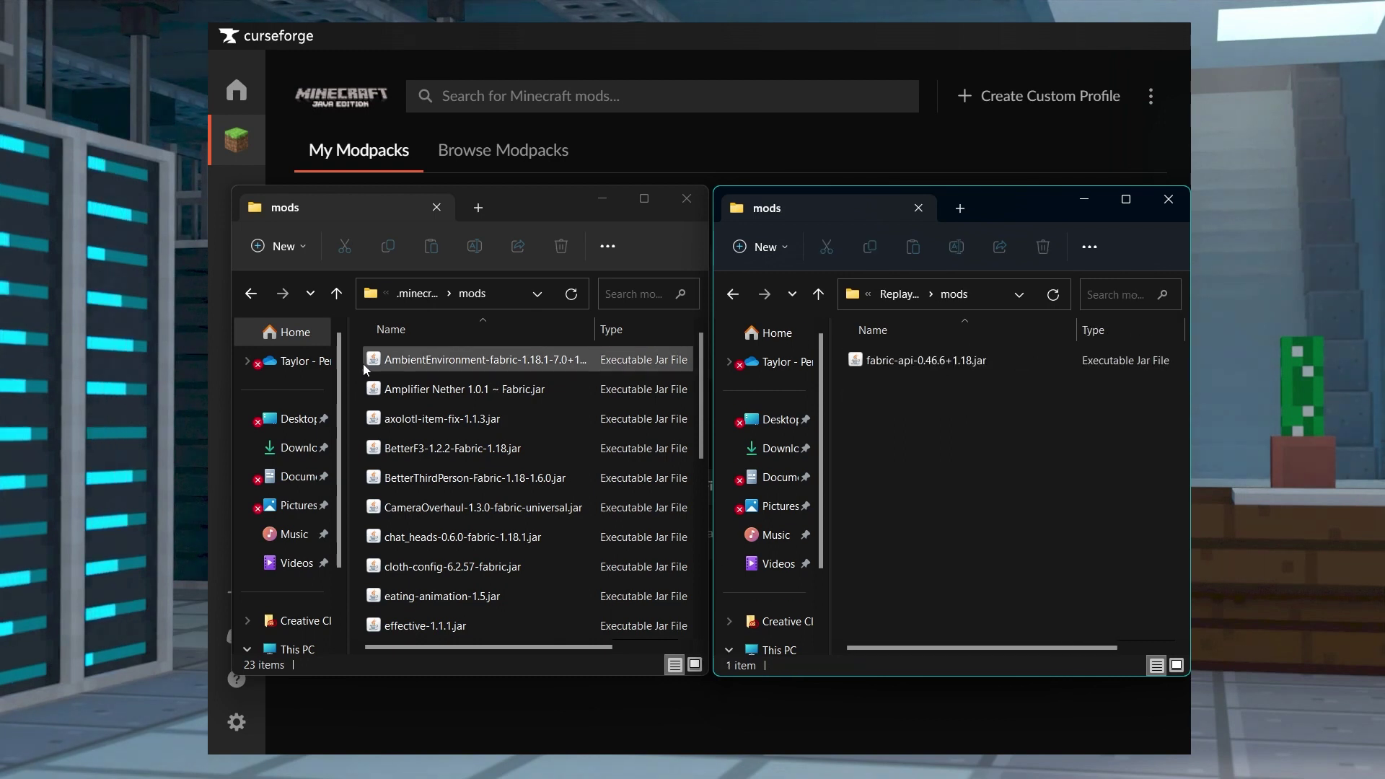
left_click(453, 370)
left_click_drag(453, 370, 967, 505)
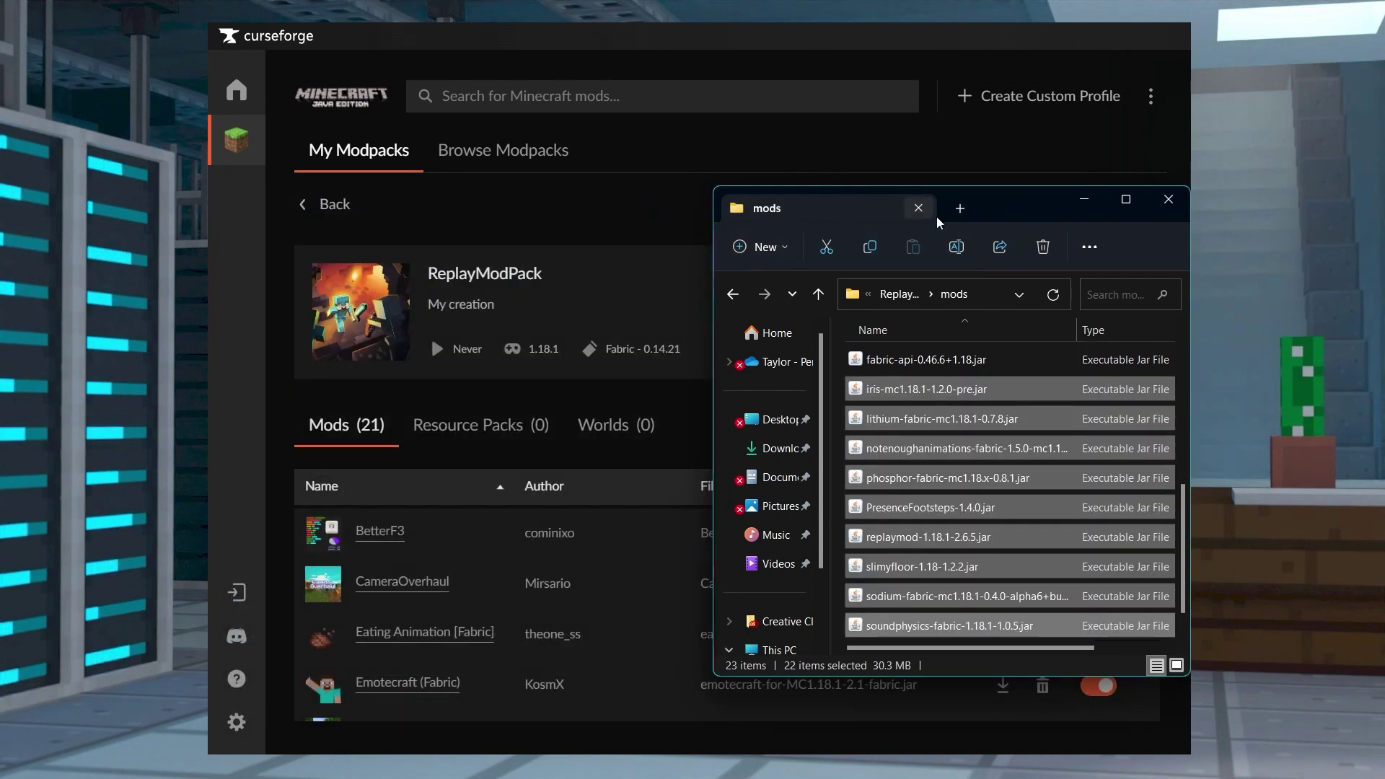
Minimize the mods folder window and look through the ReplayModPack profile's list of installed mods
left_click(1085, 199)
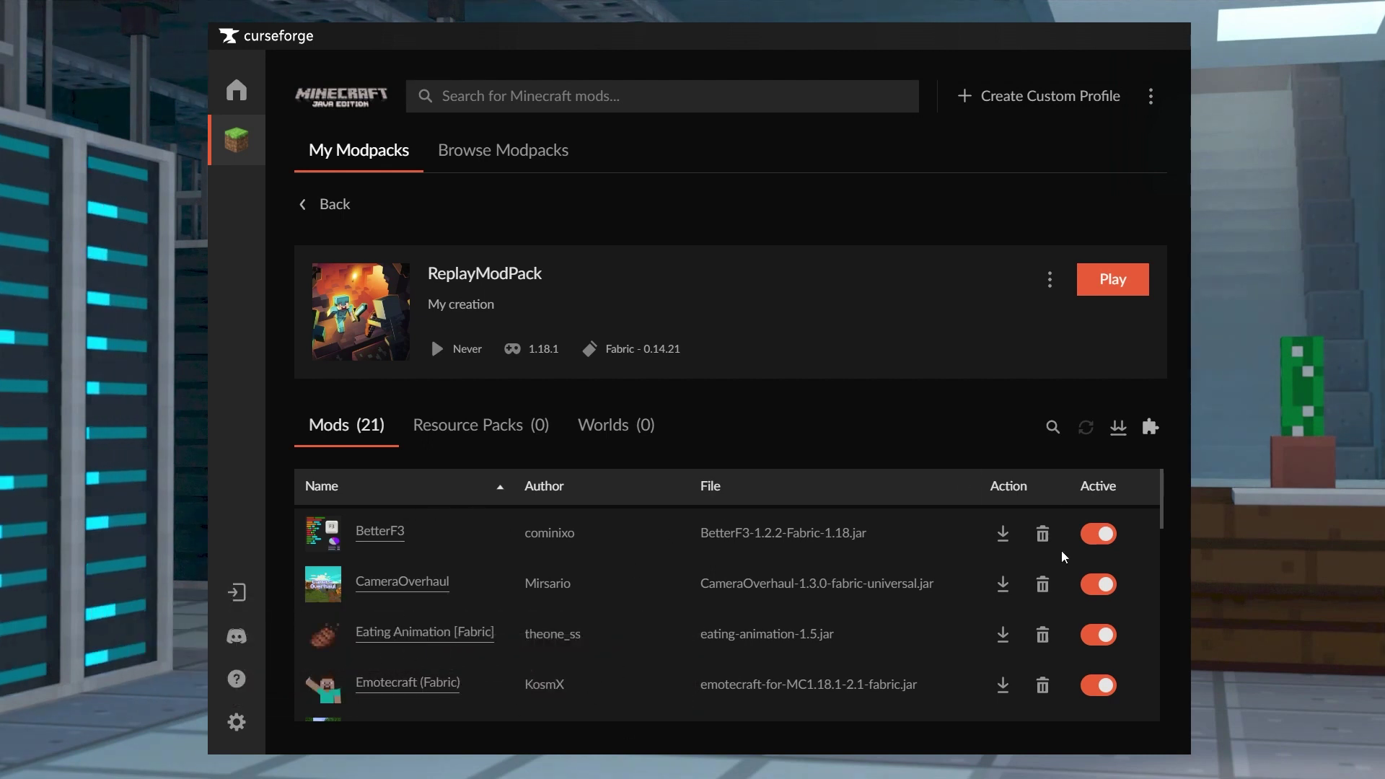
mouse_move(1163, 512)
left_mouse_down()
mouse_move(1184, 691)
mouse_move(1153, 496)
left_mouse_up()
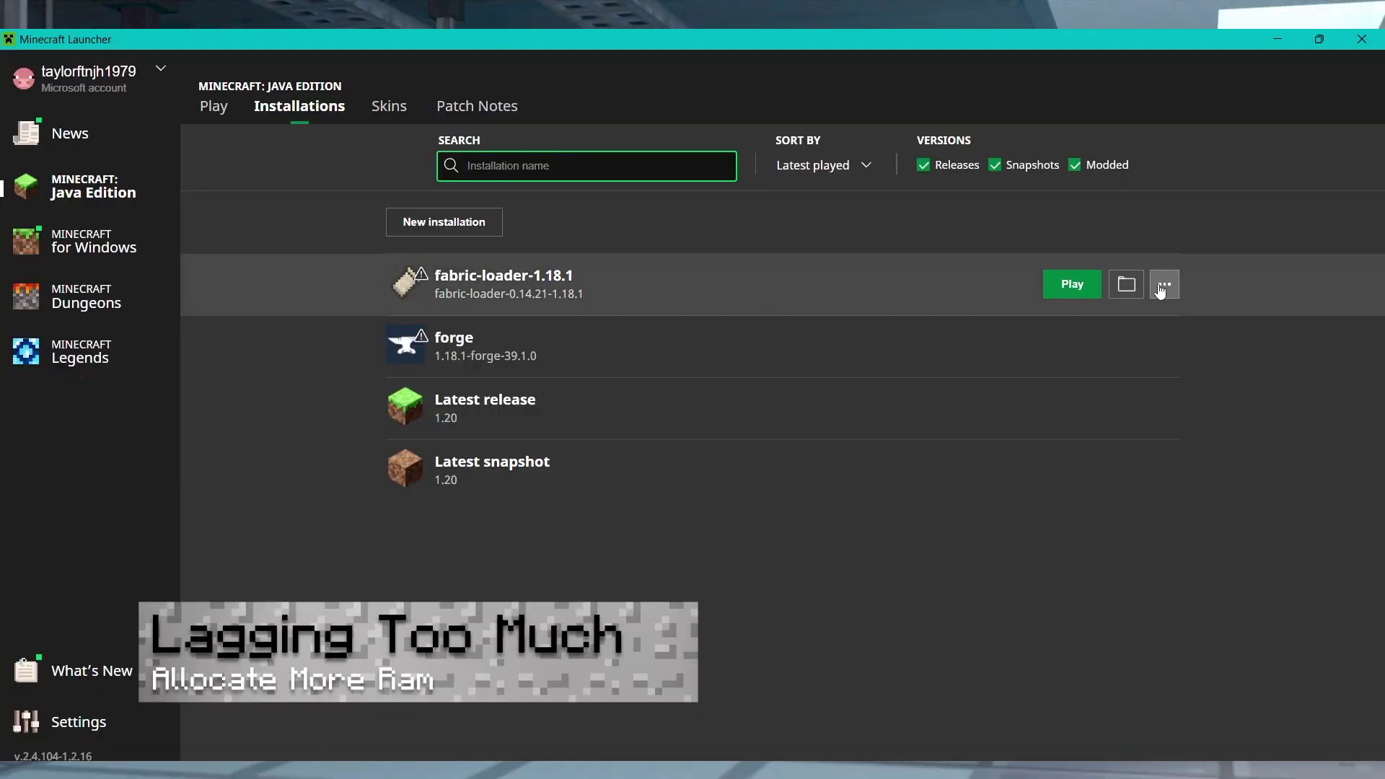
Edit the fabric-loader-1.18.1 installation in the Minecraft Launcher and set the maximum memory in its JVM arguments to 6G
left_click(1163, 285)
left_click(1161, 322)
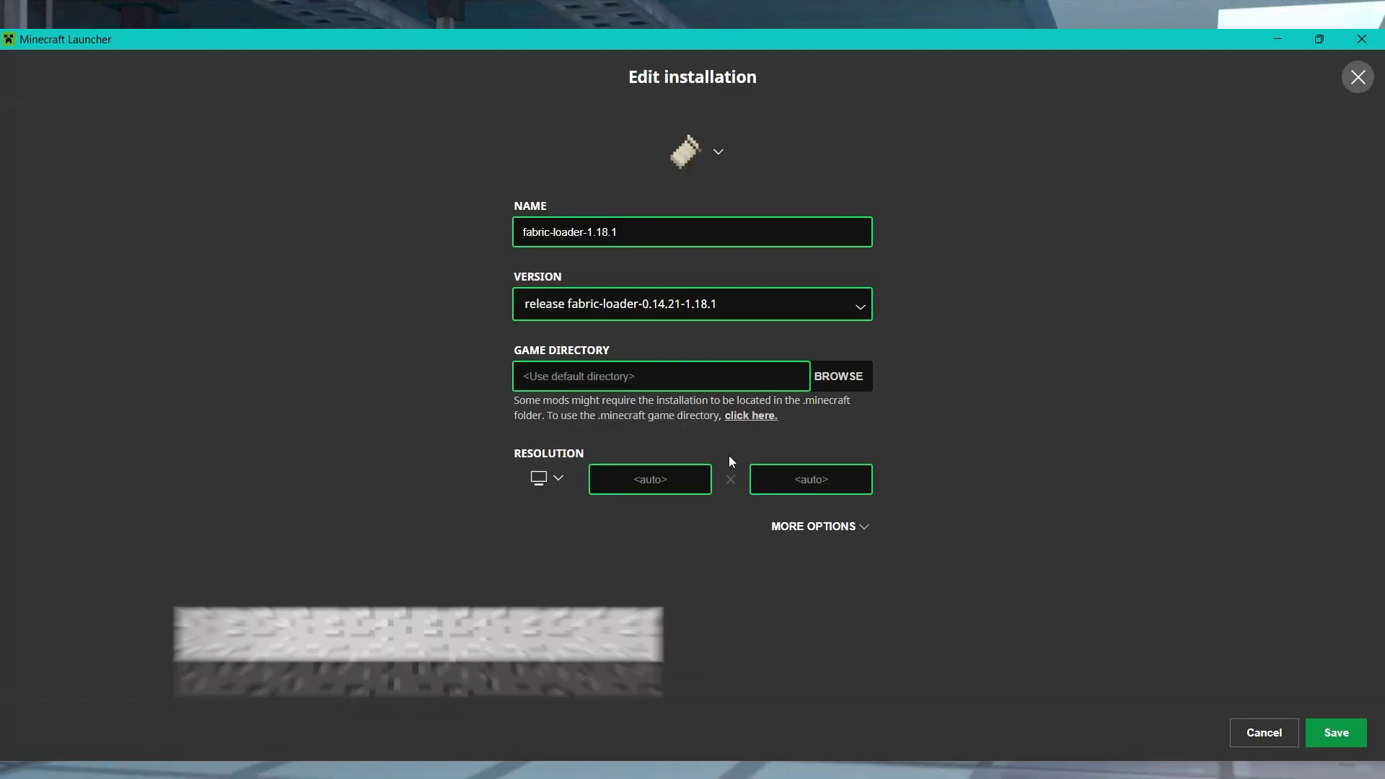
left_click(813, 526)
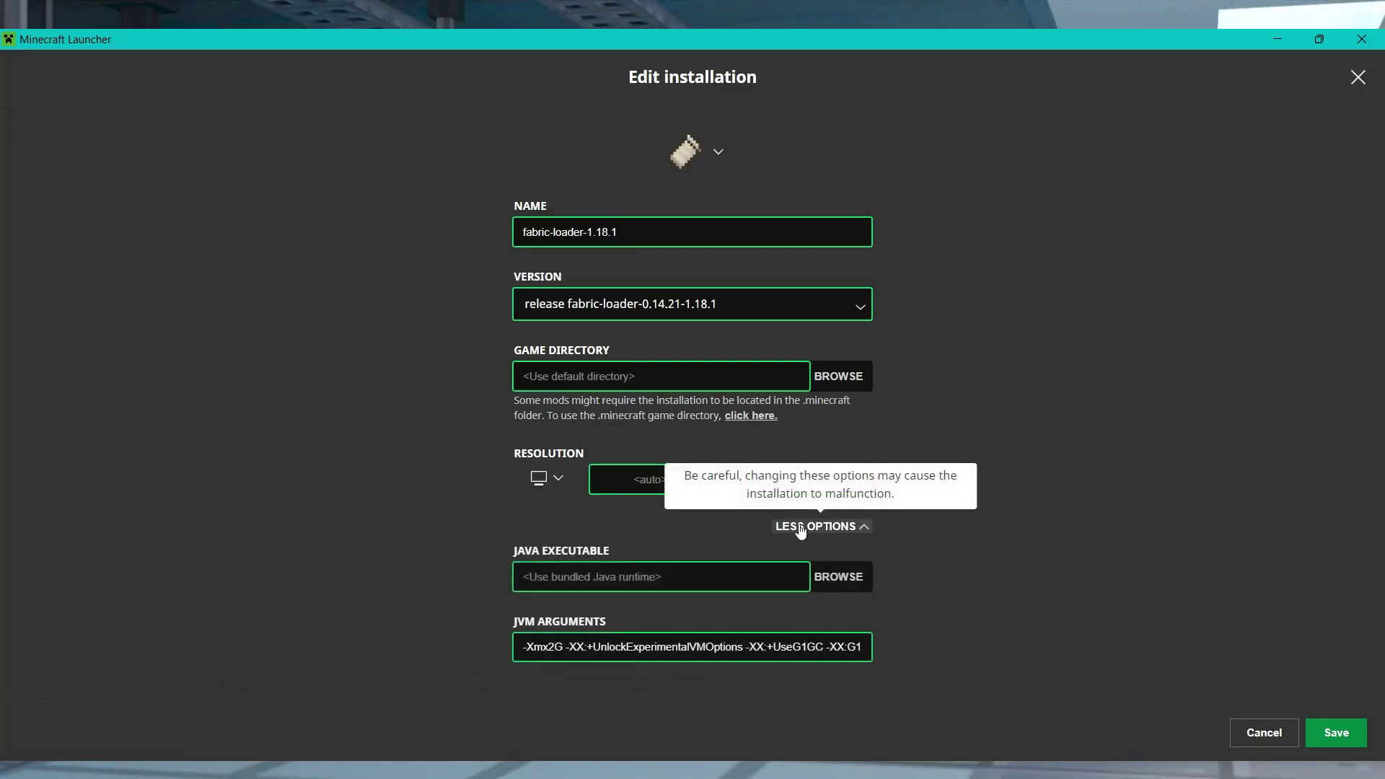
left_click(551, 646)
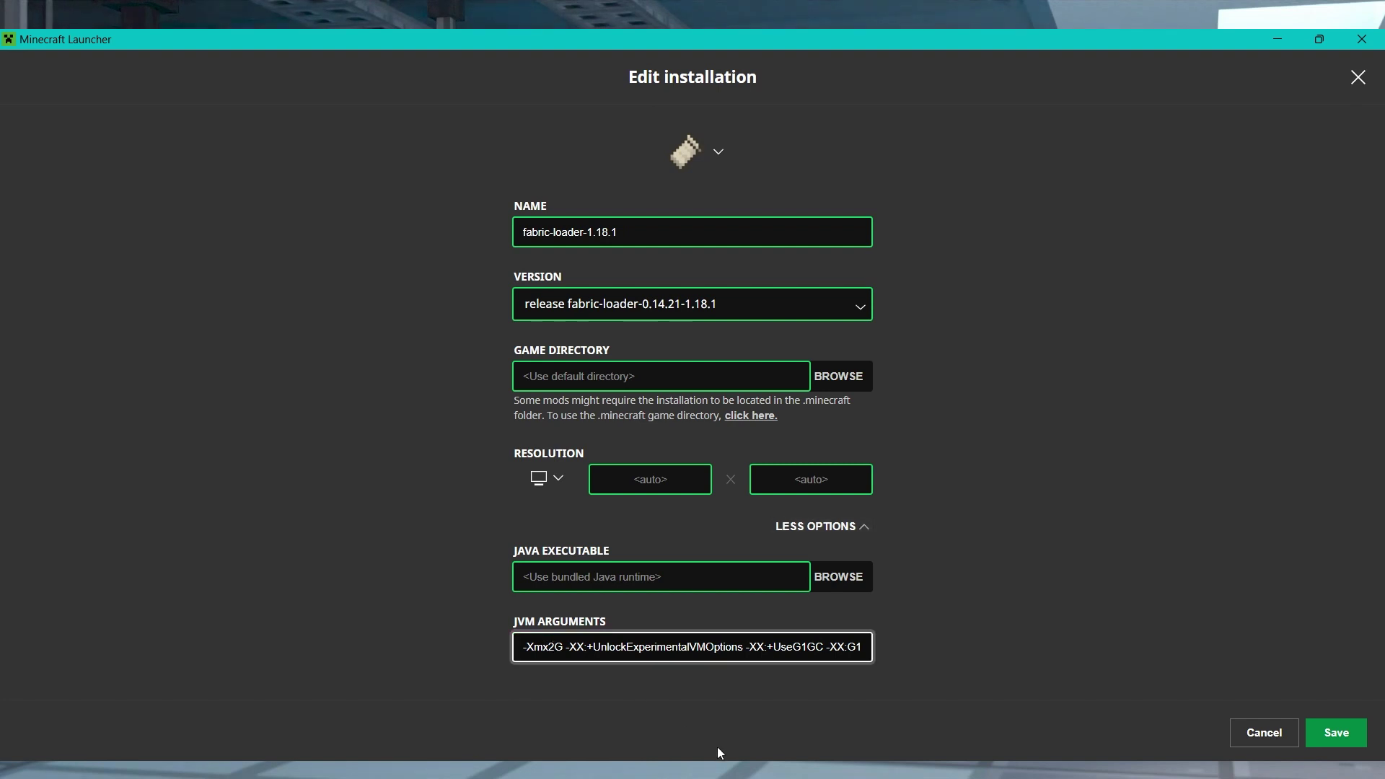
key("BackSpace")
type("6")
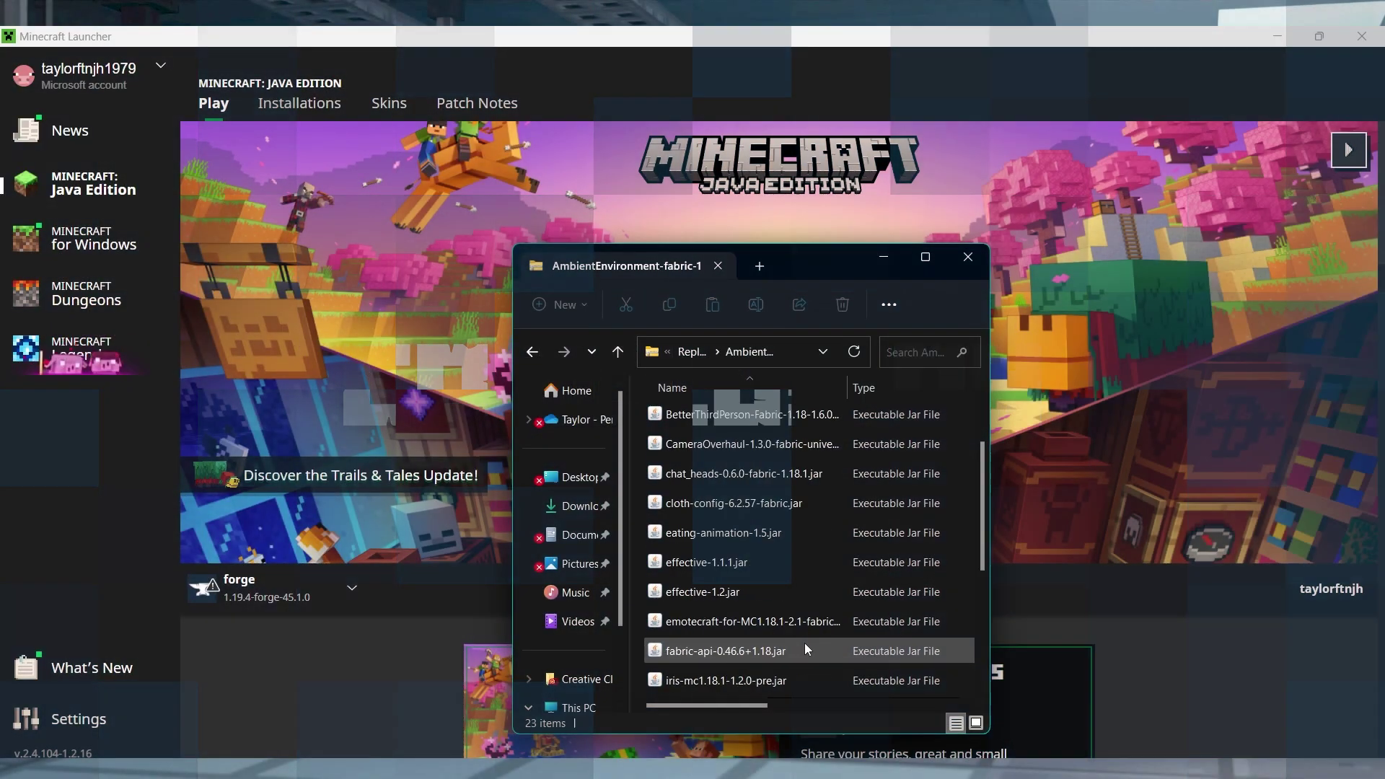
Open the mods folder inside the ReplayModPack profile folder, alongside the .minecraft mods folder
scroll(804, 643, "up", 2)
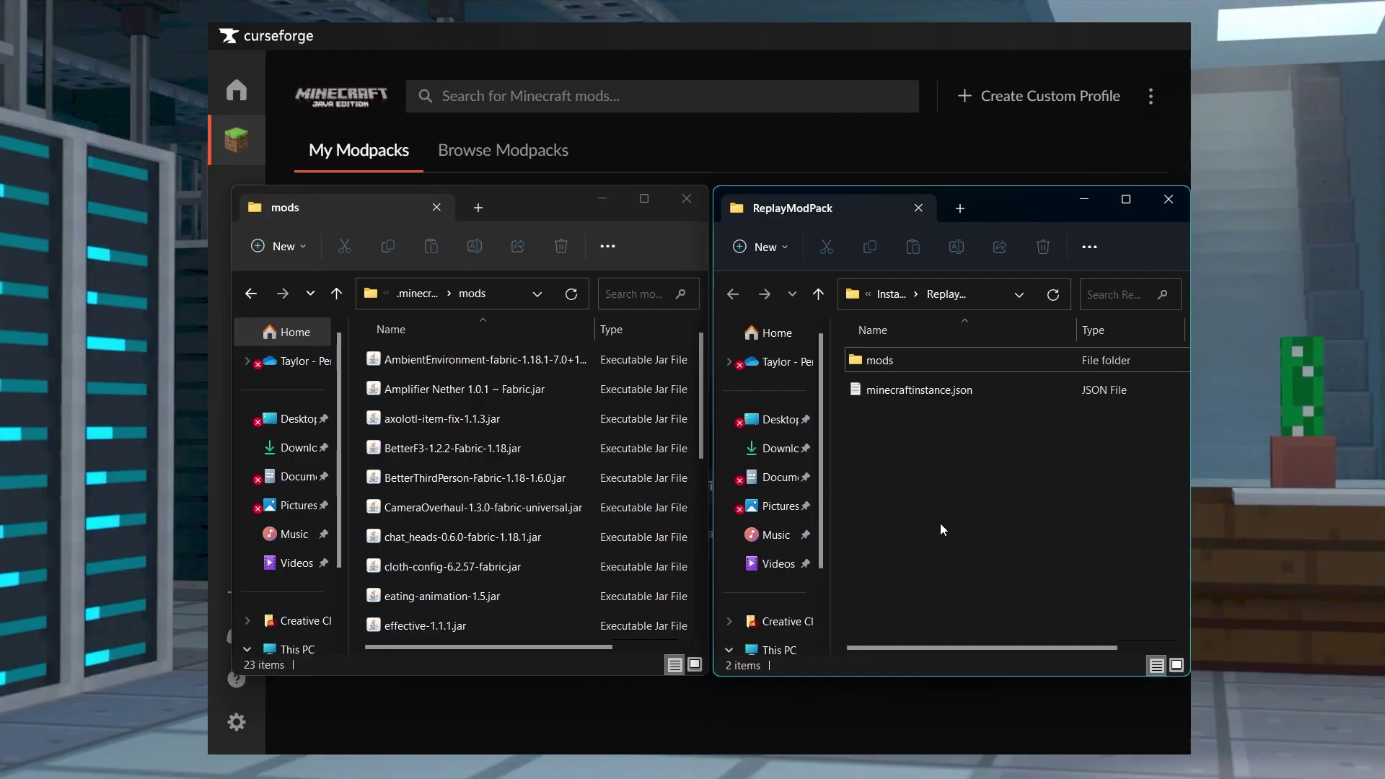
double_click(933, 365)
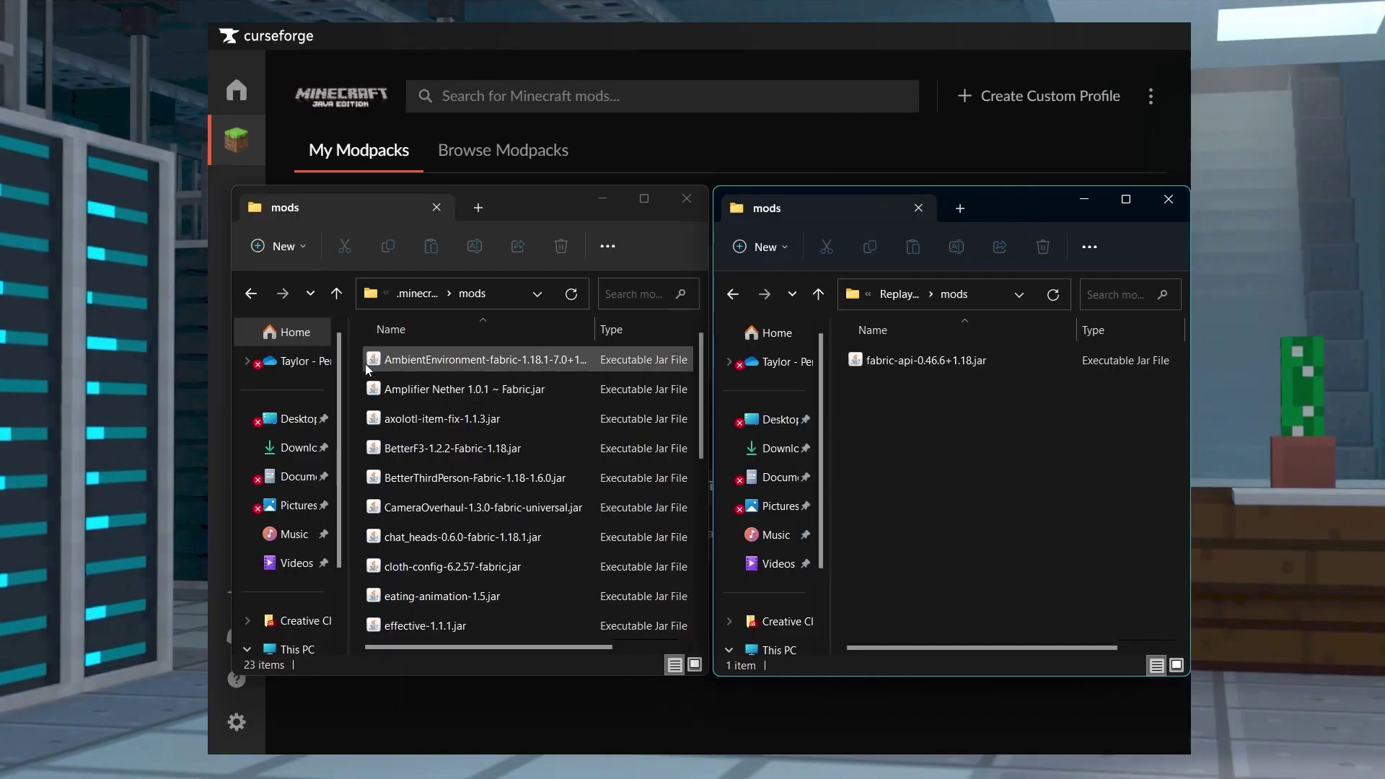